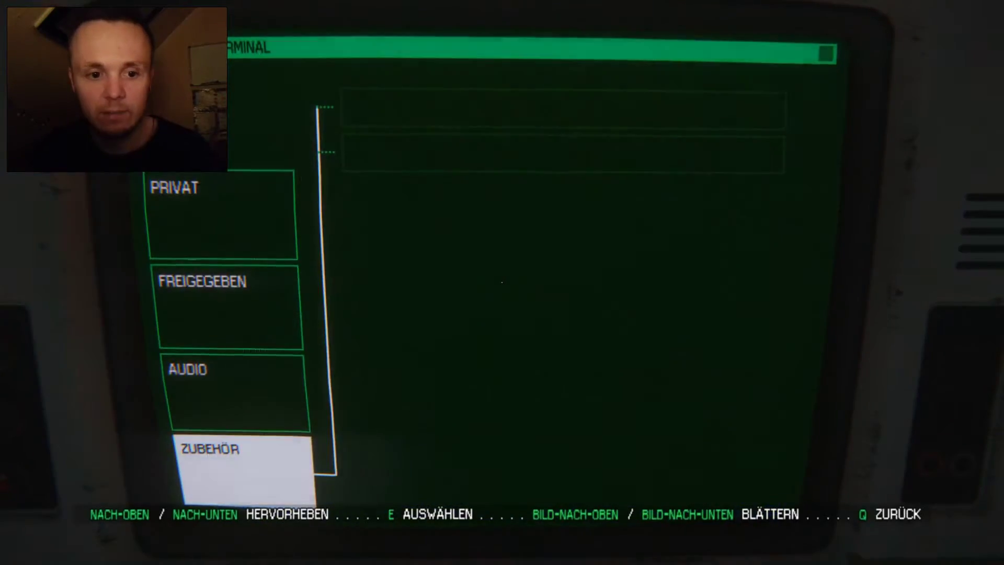
Leave the terminal and put the motion tracker away; the objective is now Dr. Morley's keycard
key(q)
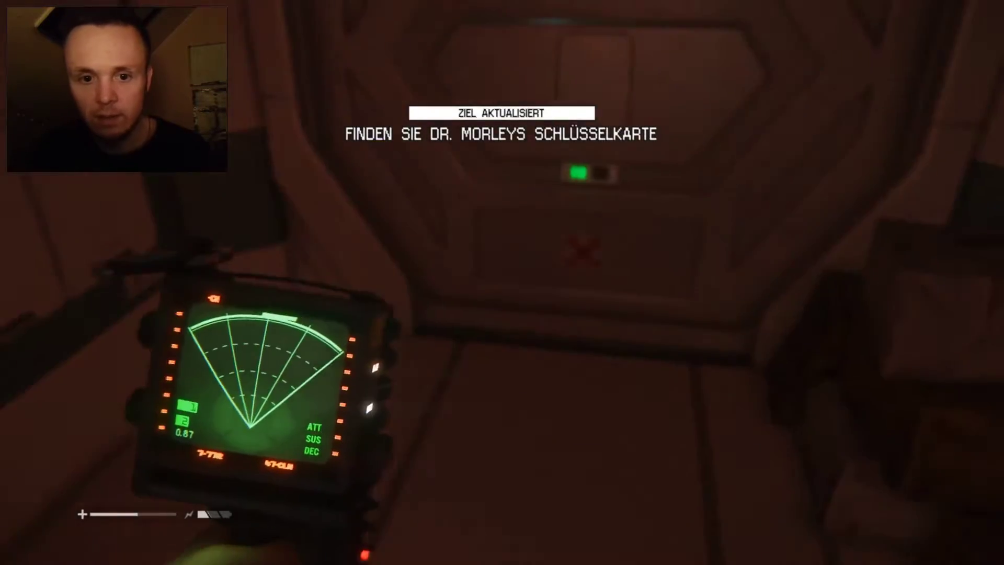
key(Tab)
key(Tab)
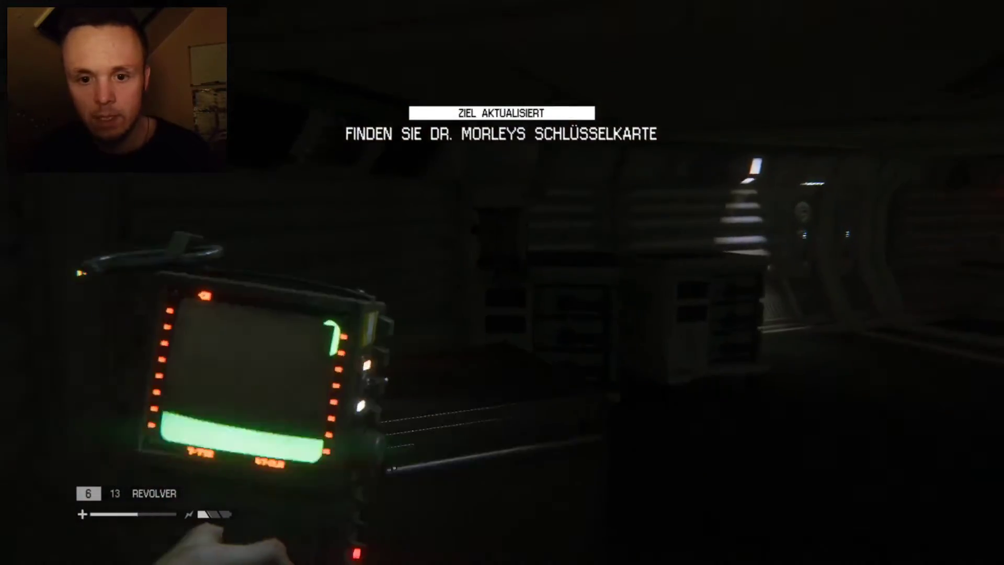
Sneak past the Staff Quarters sign and reopen the map at Crisis Stabilisation
key(w)
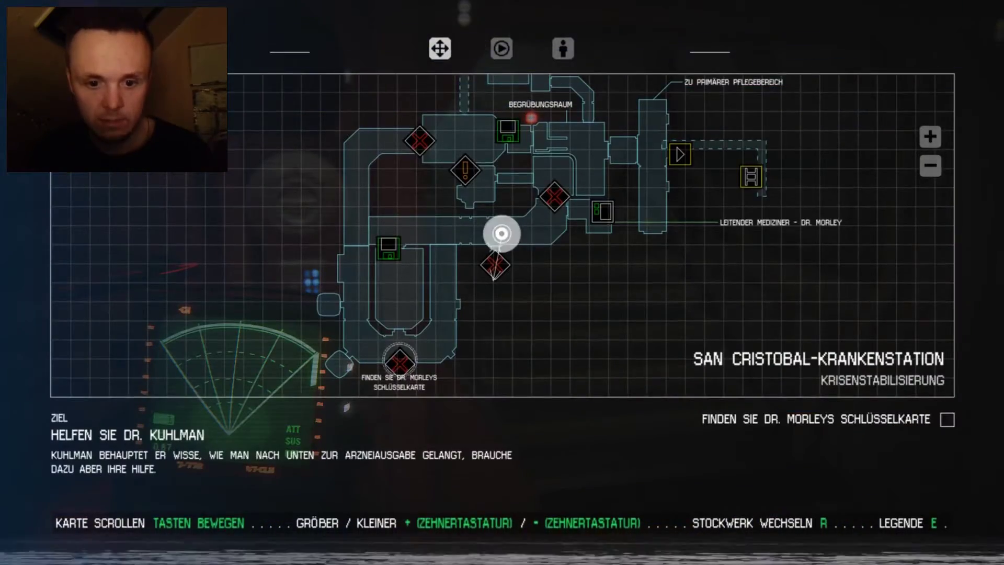
key(m)
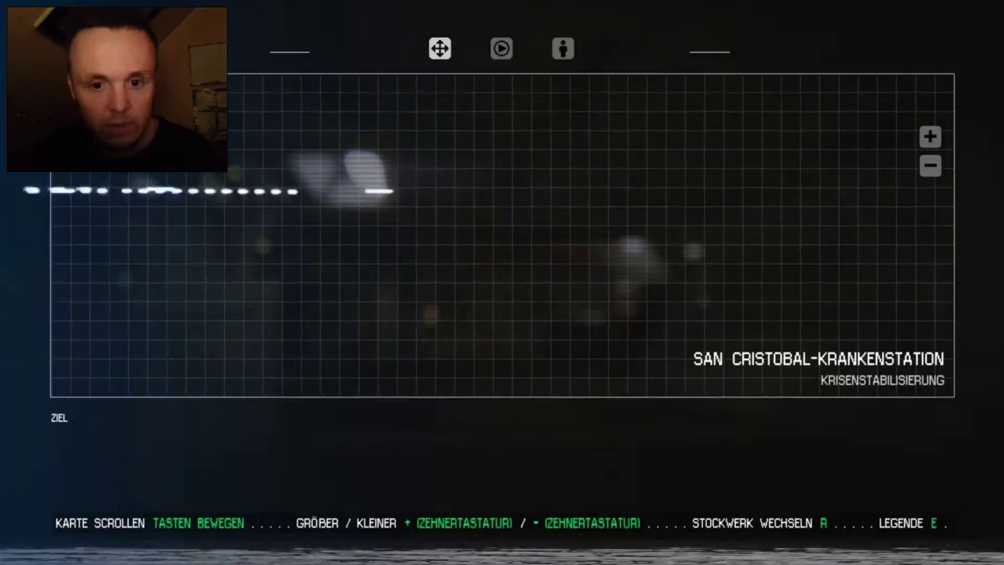
key(m)
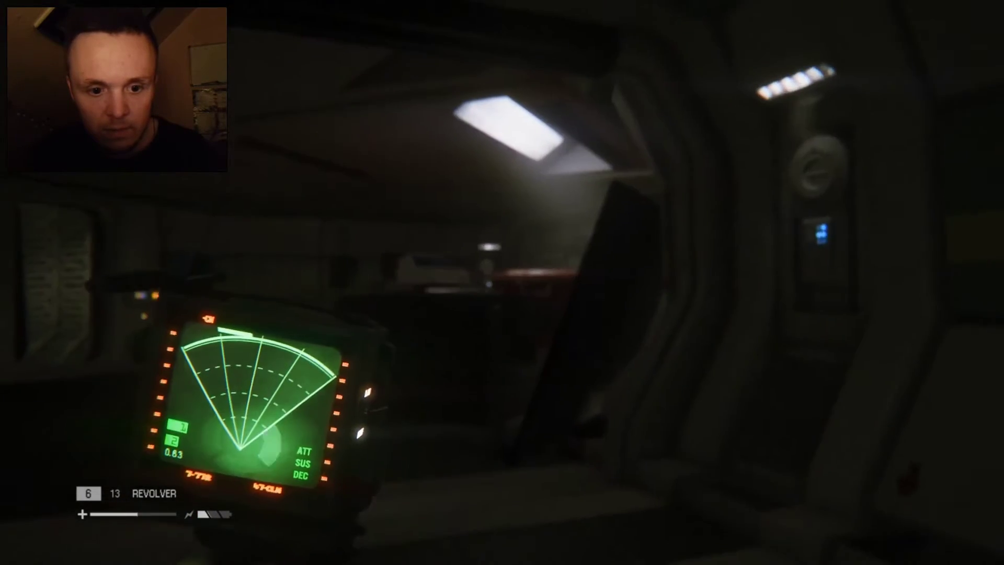
Scan with the motion tracker down the corridor and bring up the Day Room door keypad
key(Tab)
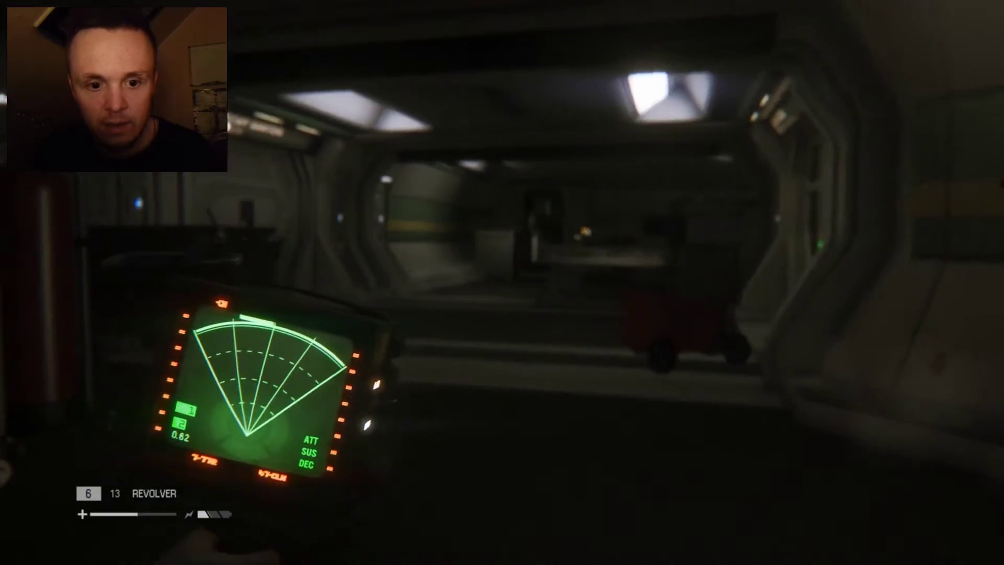
key(Tab)
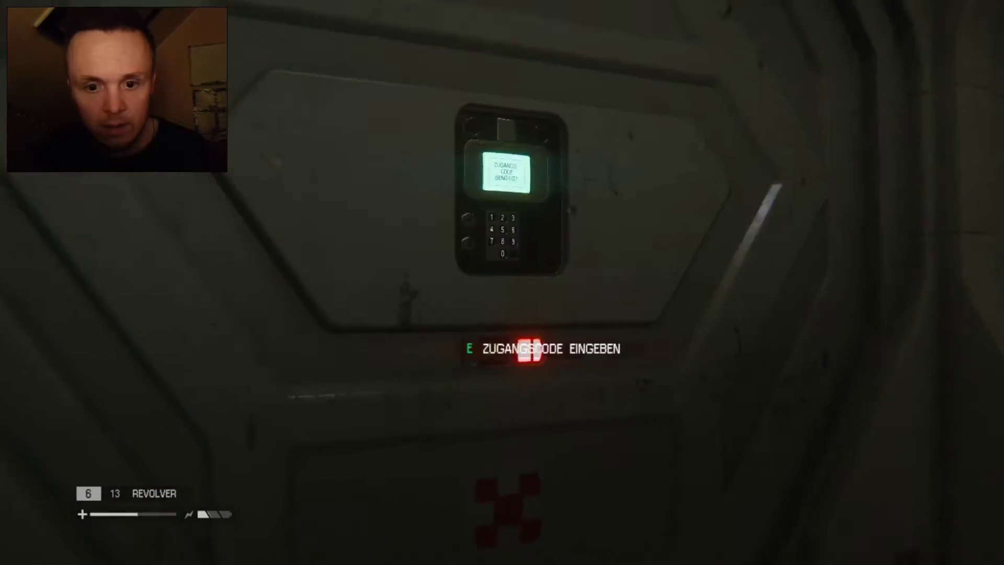
key(e)
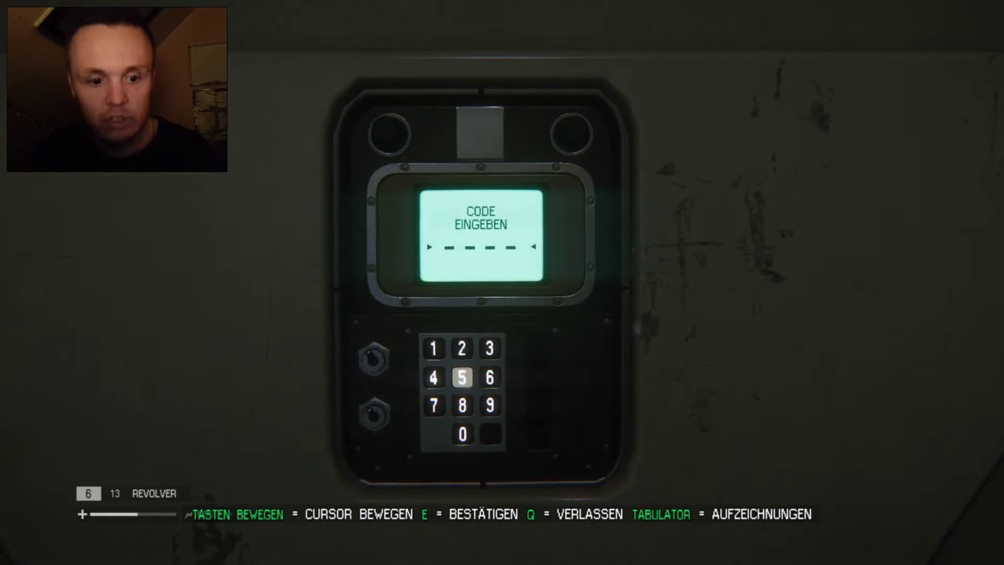
Bring up the map and records screen and switch to the Nostromo archive logs
key(Tab)
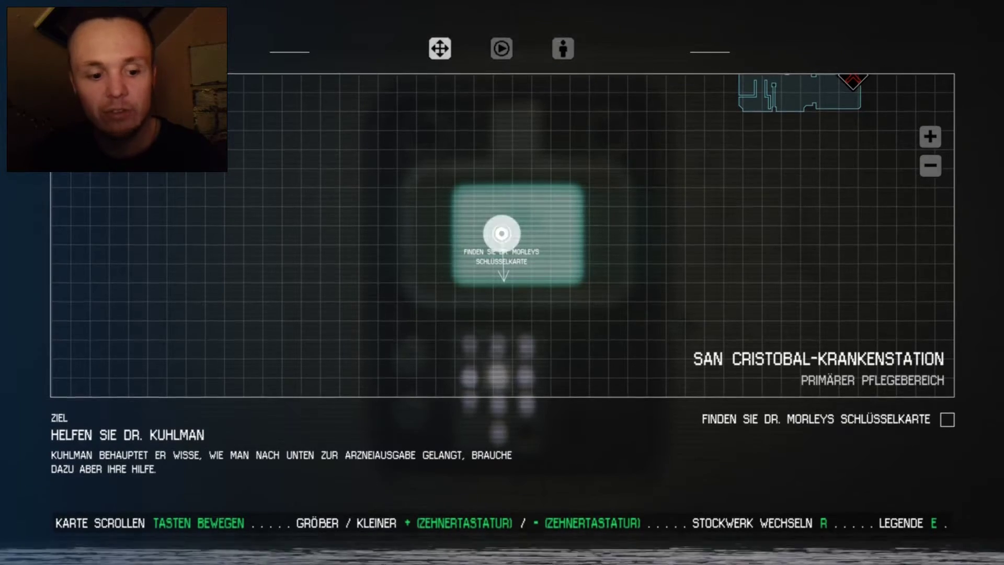
key(m)
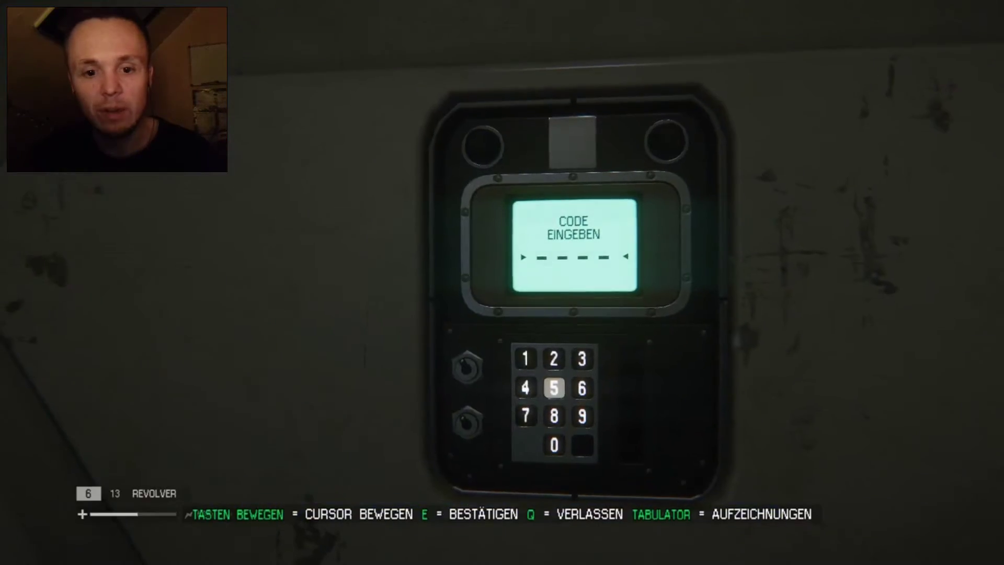
key(m)
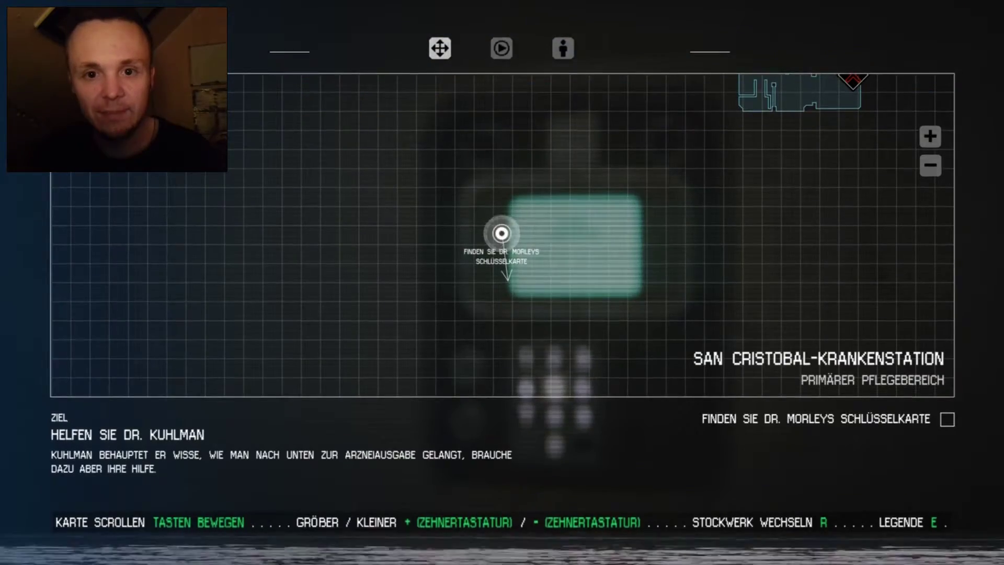
key(Tab)
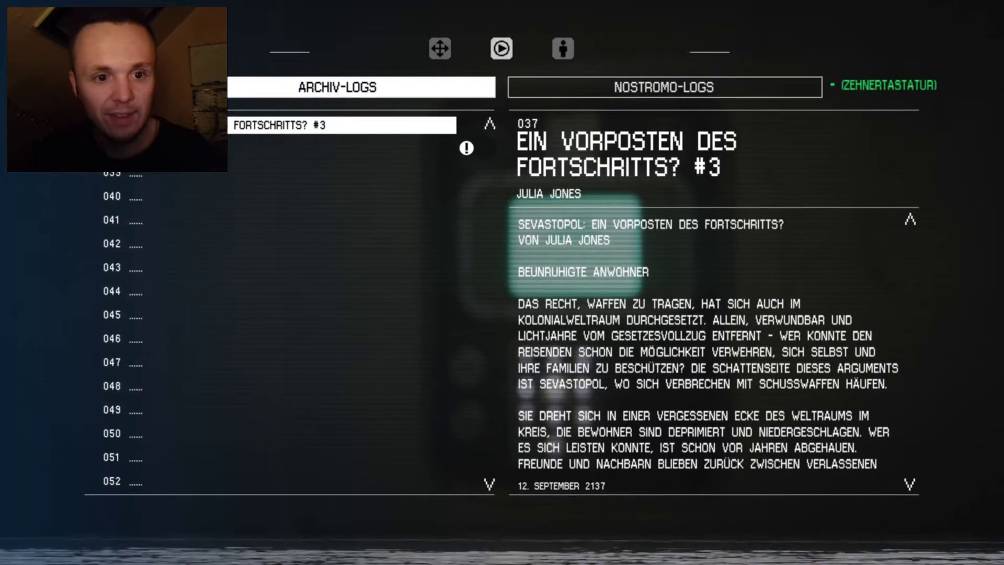
key(e)
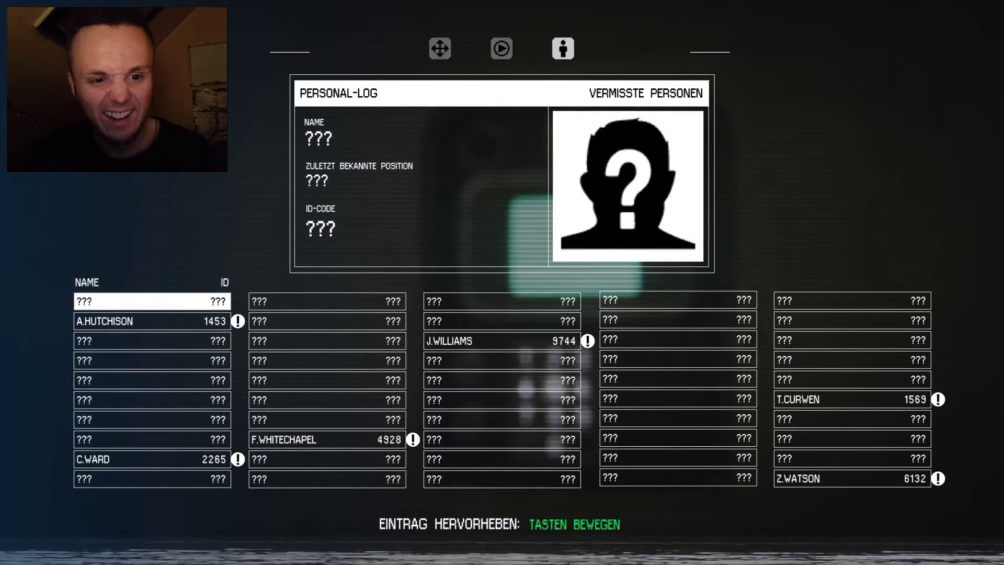
Browse the missing persons profiles, including A. Hutchison and F. Whitechapel
key(Down)
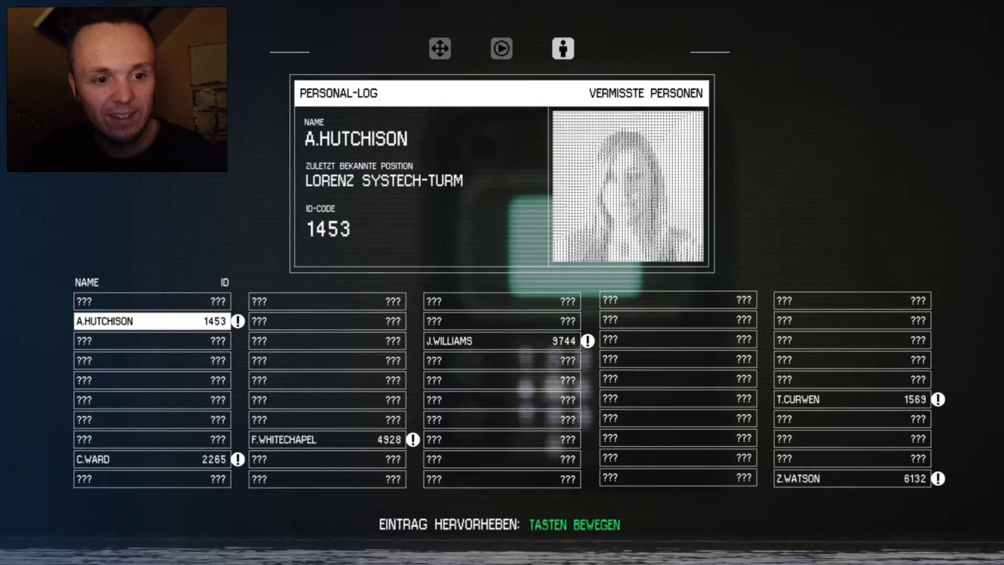
key(Right)
key(Down)
key(Down)
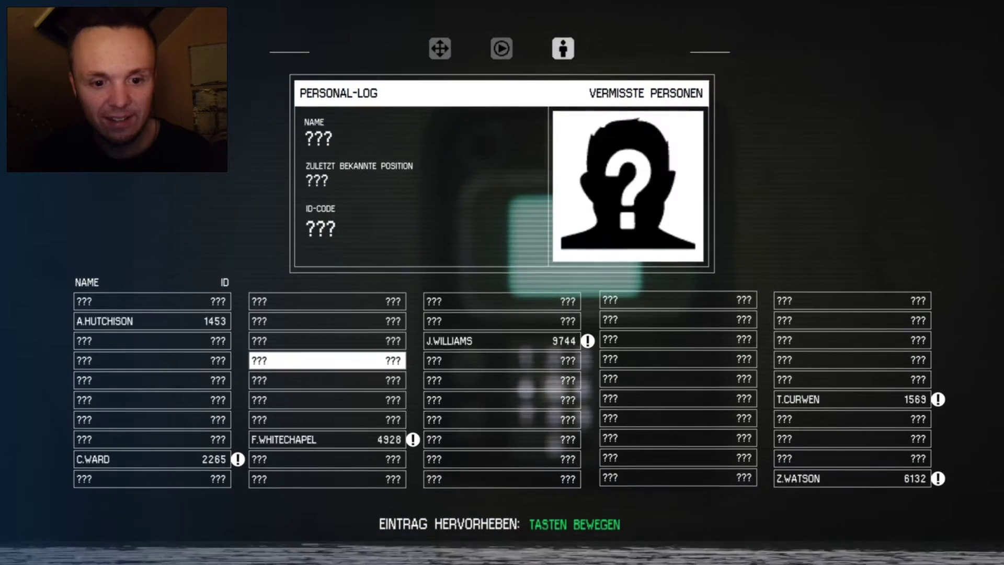
key(Down)
key(Down)
key(Down)
key(Down)
key(Down)
key(Up)
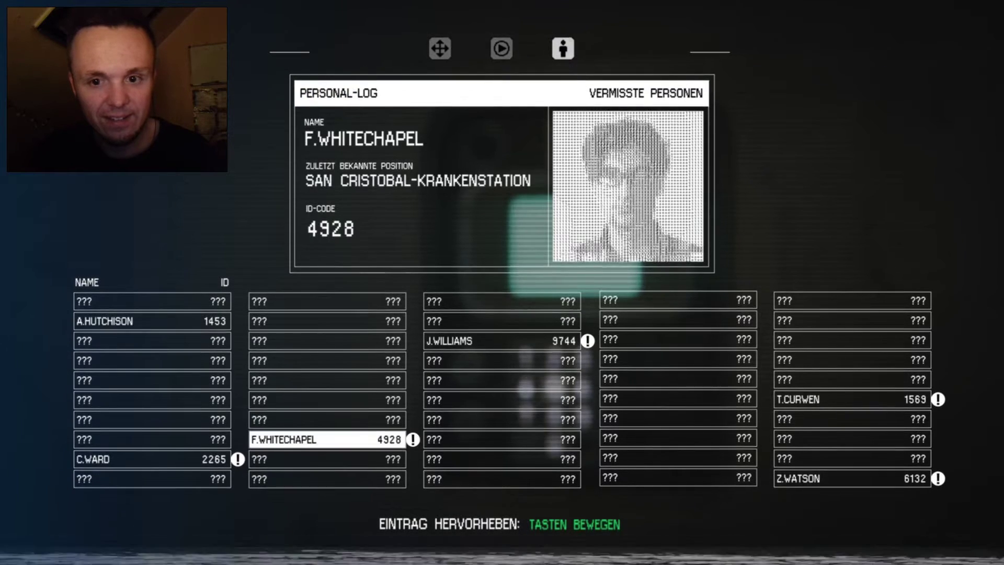
key(Down)
key(Right)
key(Right)
key(Up)
key(Up)
key(Up)
key(Up)
key(Up)
key(Left)
key(Left)
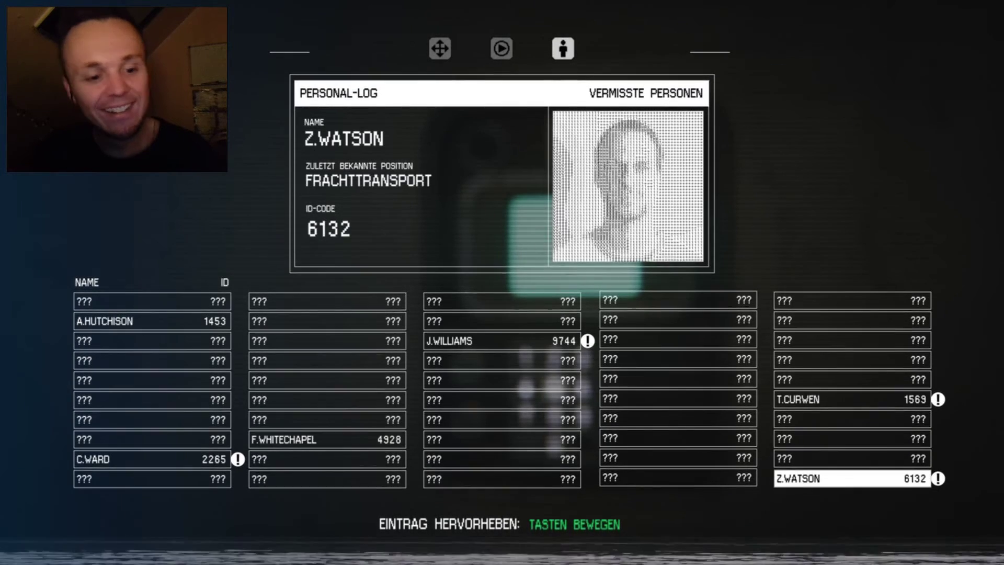
Return to the keypad, enter a code that gets rejected, and step away
key(Tab)
key(Up)
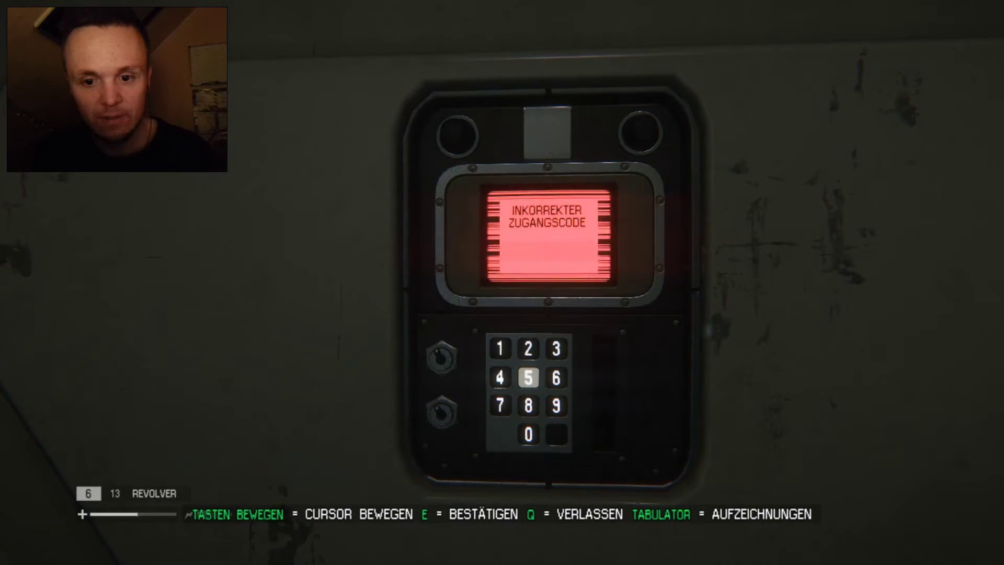
key(q)
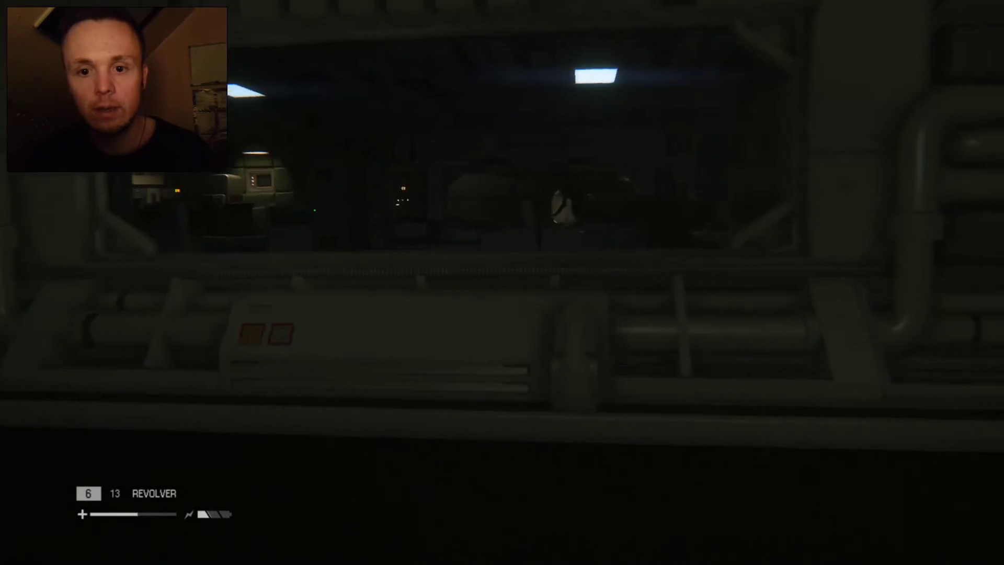
Sneak to the Senior Consultant door, checking tracker and map and peeking into a dark room
key(Tab)
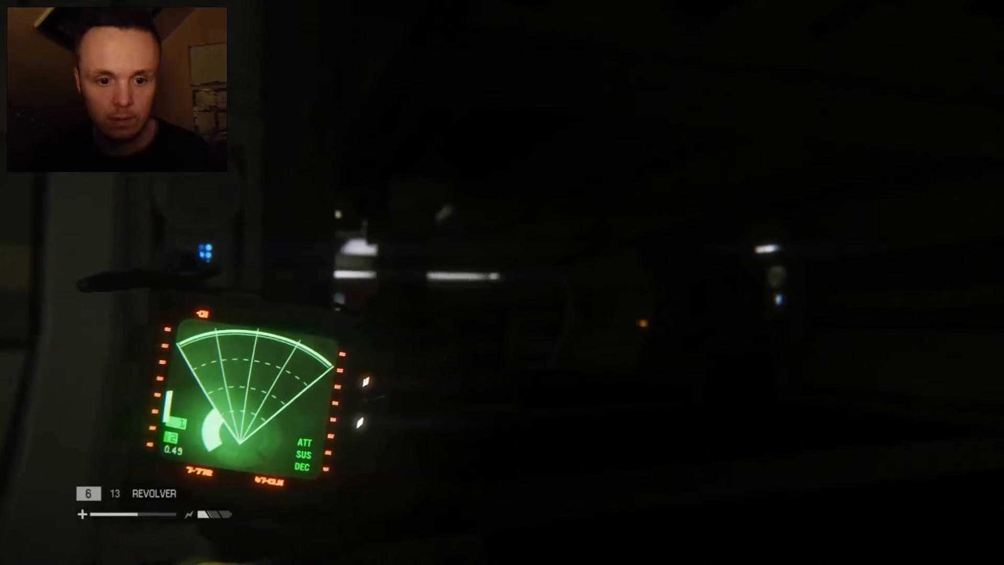
key(Tab)
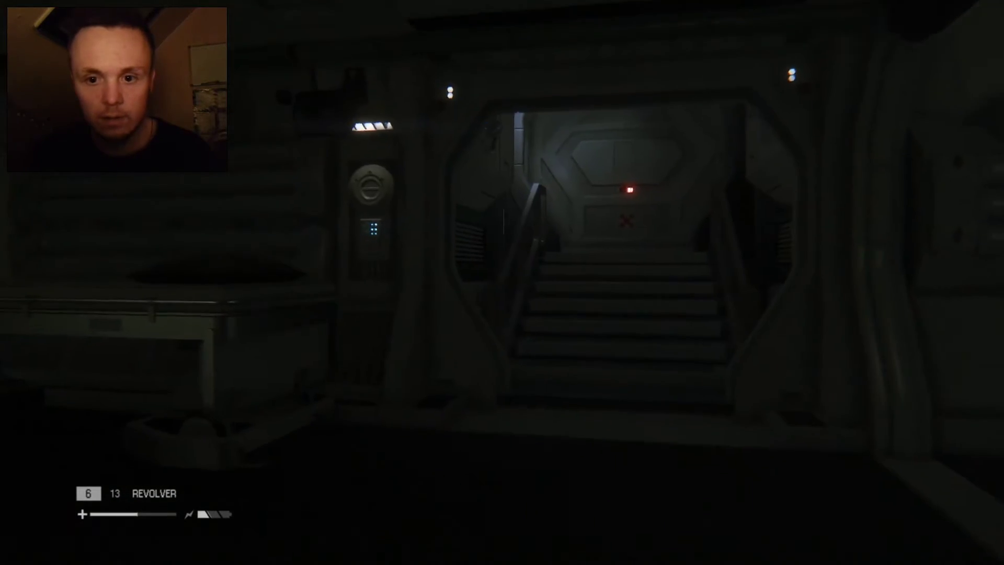
key(m)
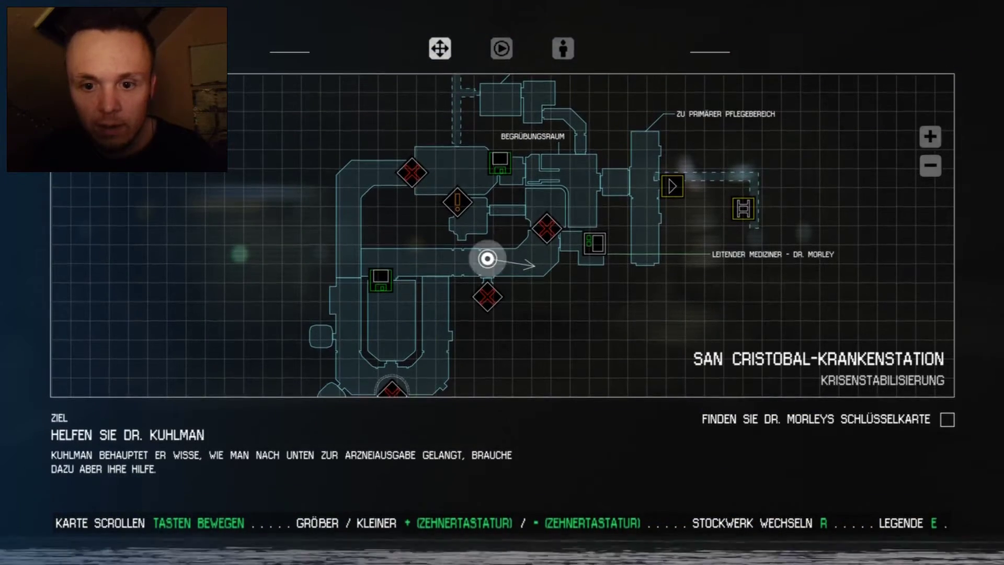
key(m)
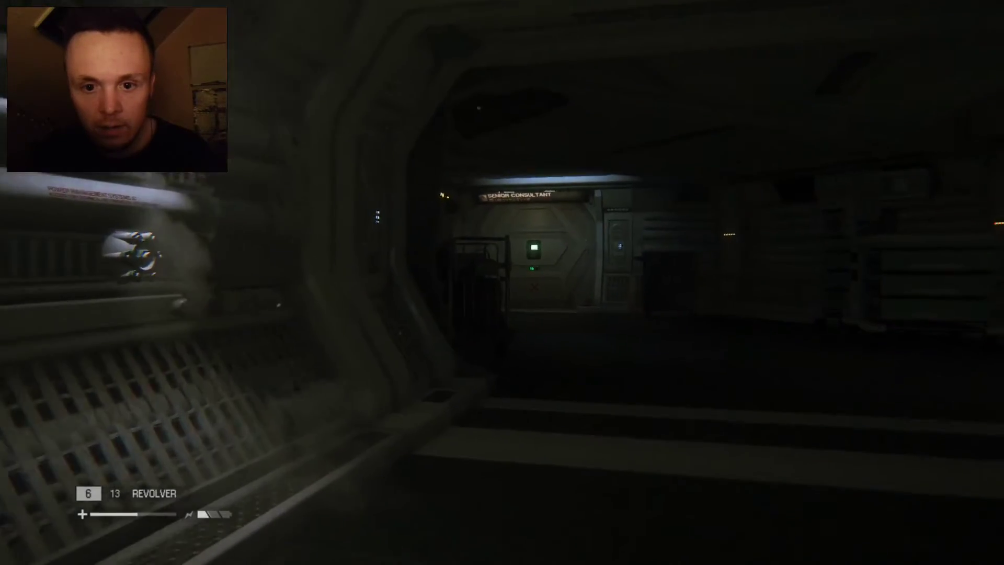
key(w)
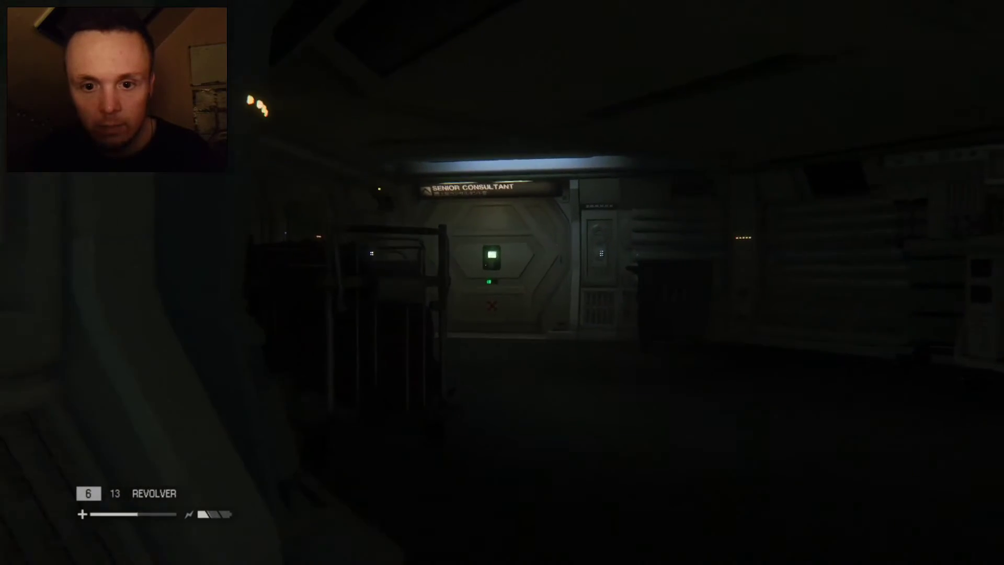
key(w)
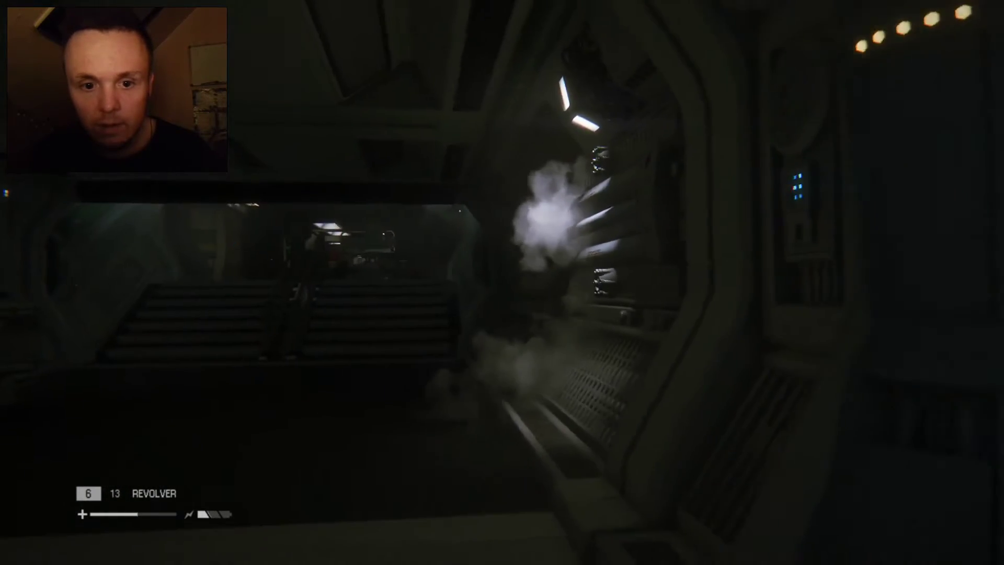
key(w)
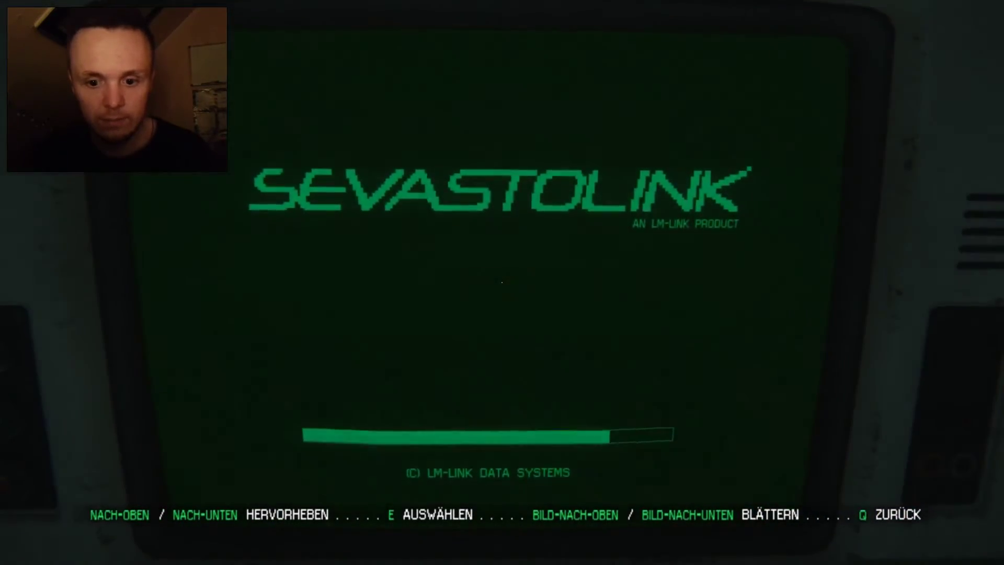
Read the shared 'Quarantäne auf Krankenstation' message with code 1702, pause briefly, then exit the terminal
key(Down)
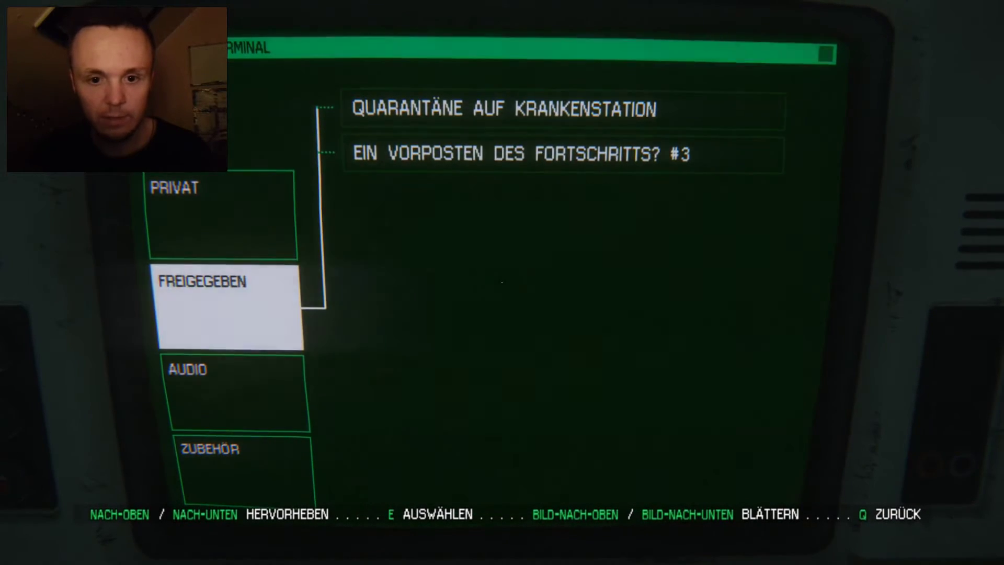
key(e)
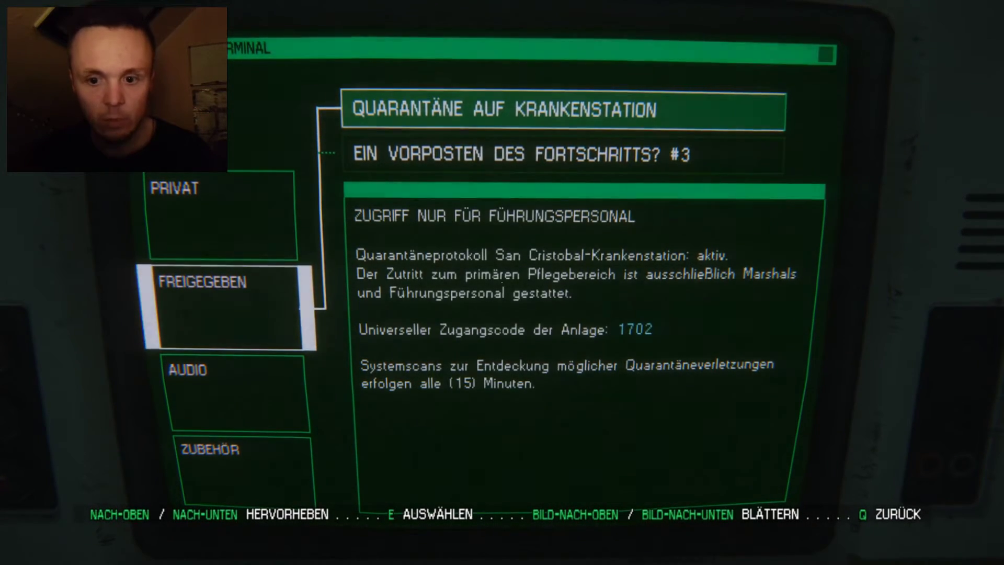
key(Escape)
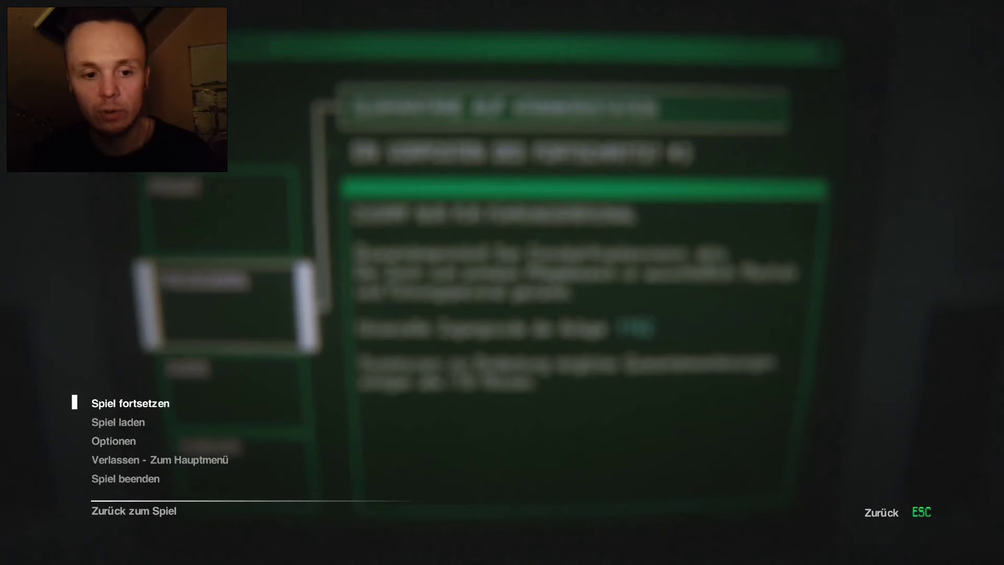
key(Escape)
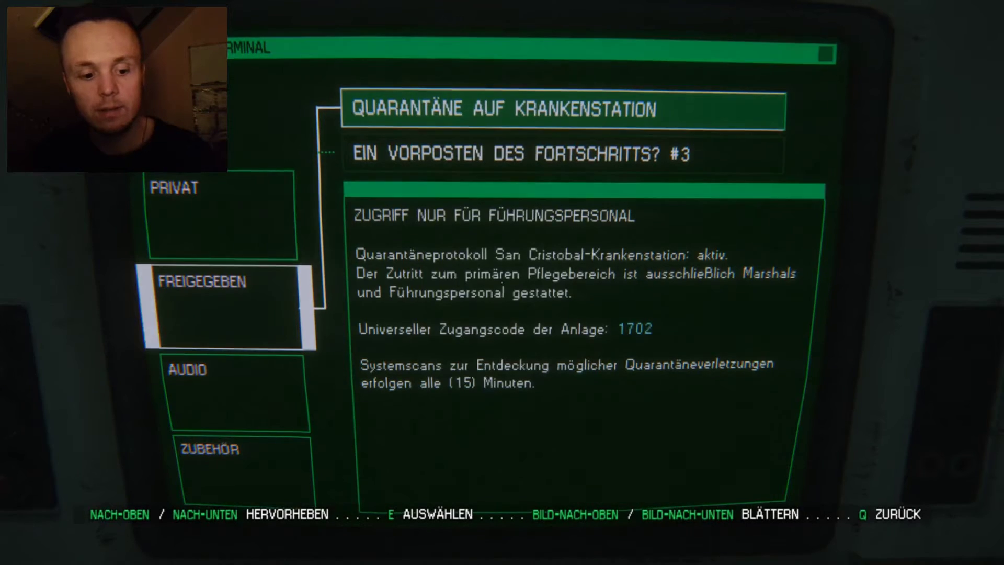
key(q)
key(q)
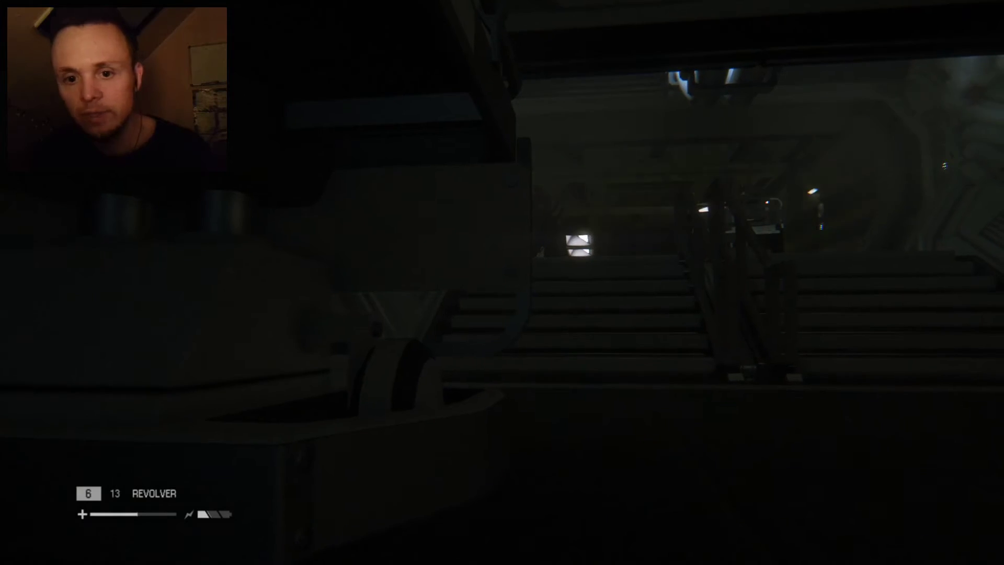
Check the station map and creep back to the Day Room door, scanning with the tracker
key(m)
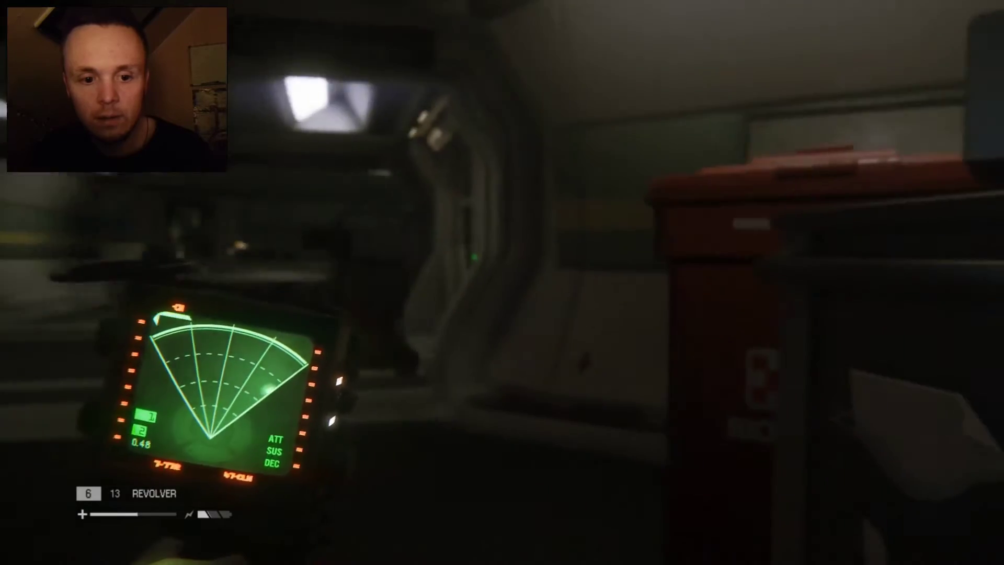
key(Tab)
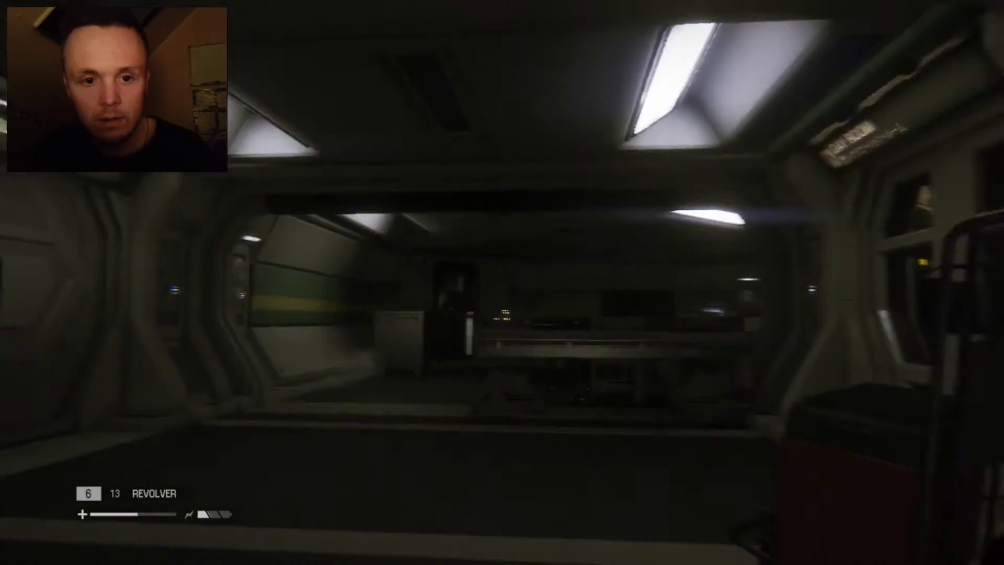
key(Tab)
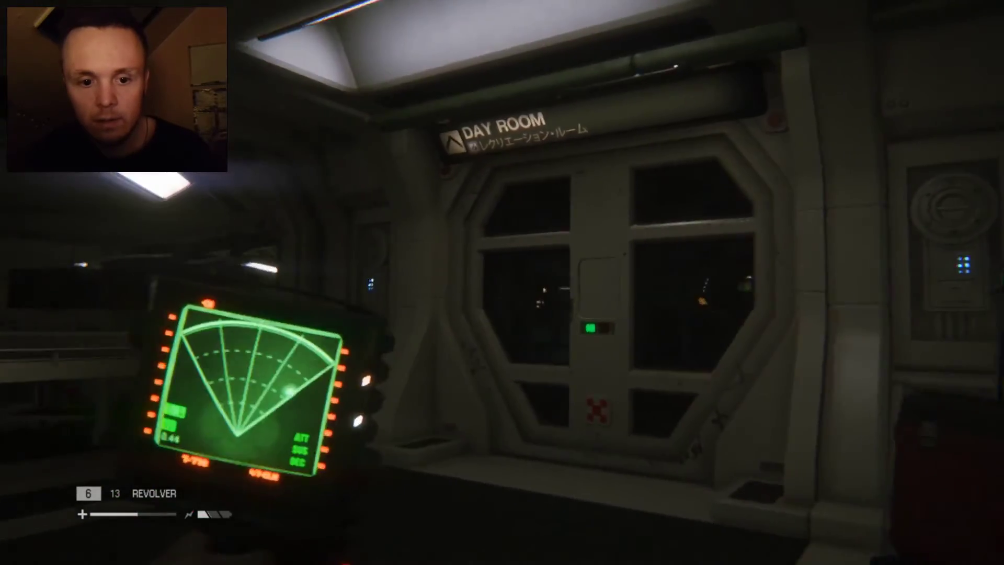
key(Tab)
Begin entering code 1702 at the Day Room keypad, moving the selection to 2
key(e)
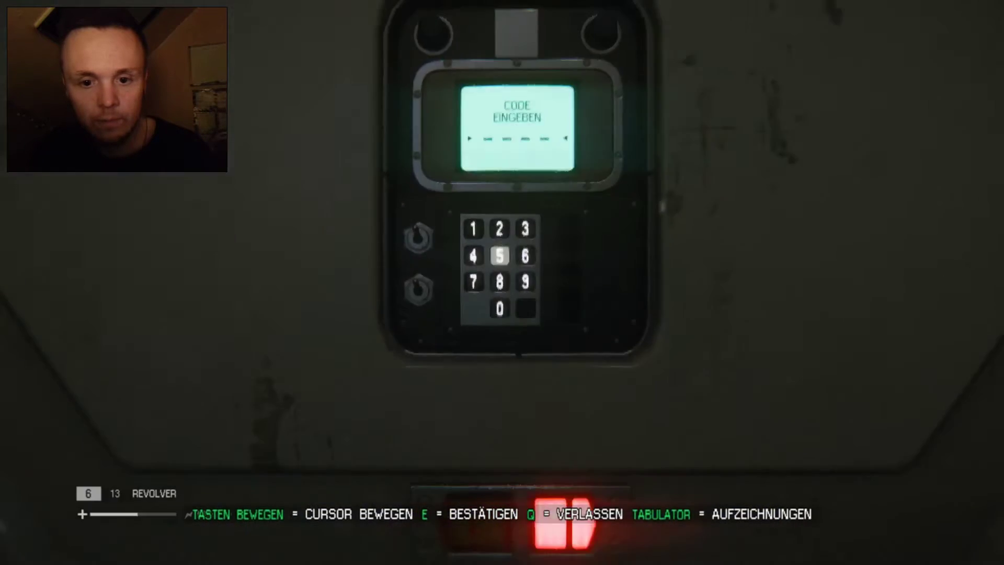
key(Up)
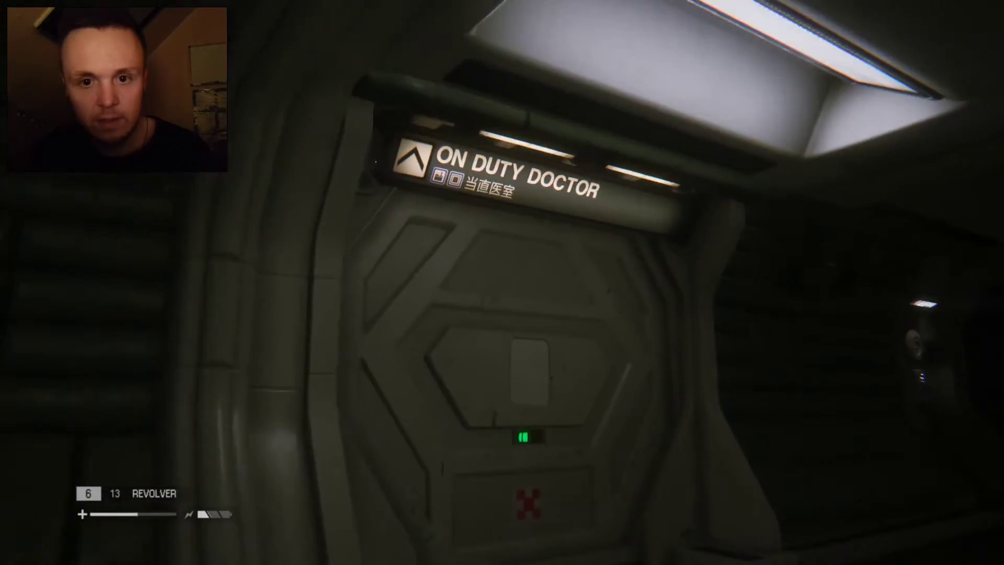
Check the map, then take the revolver ammo from the bench, raising the reserve to 14
key(m)
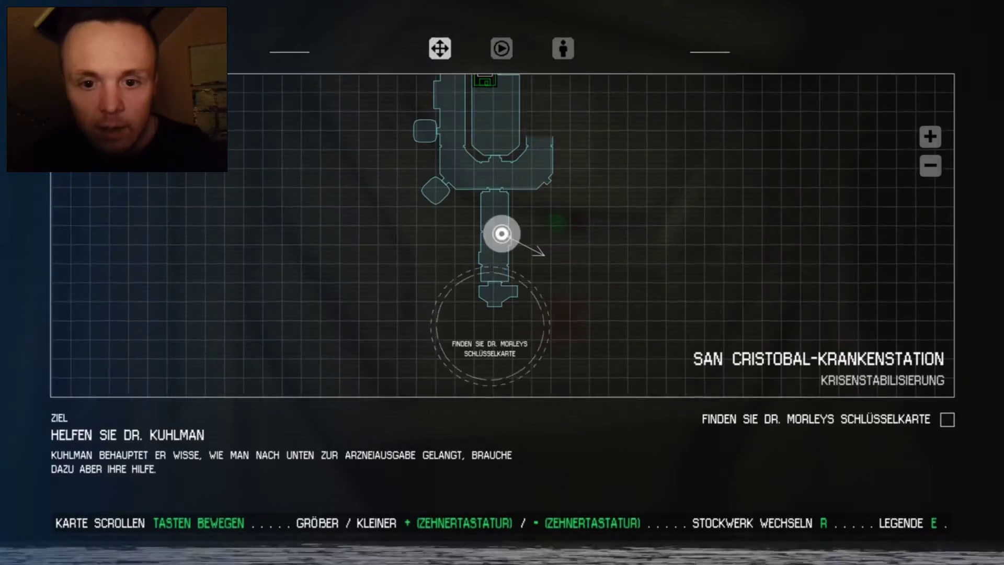
key(m)
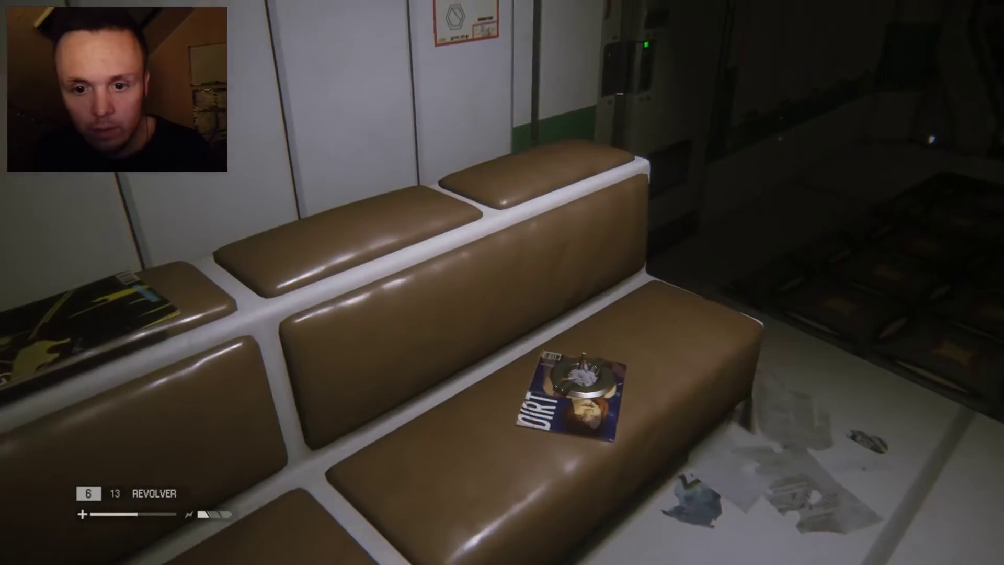
key(e)
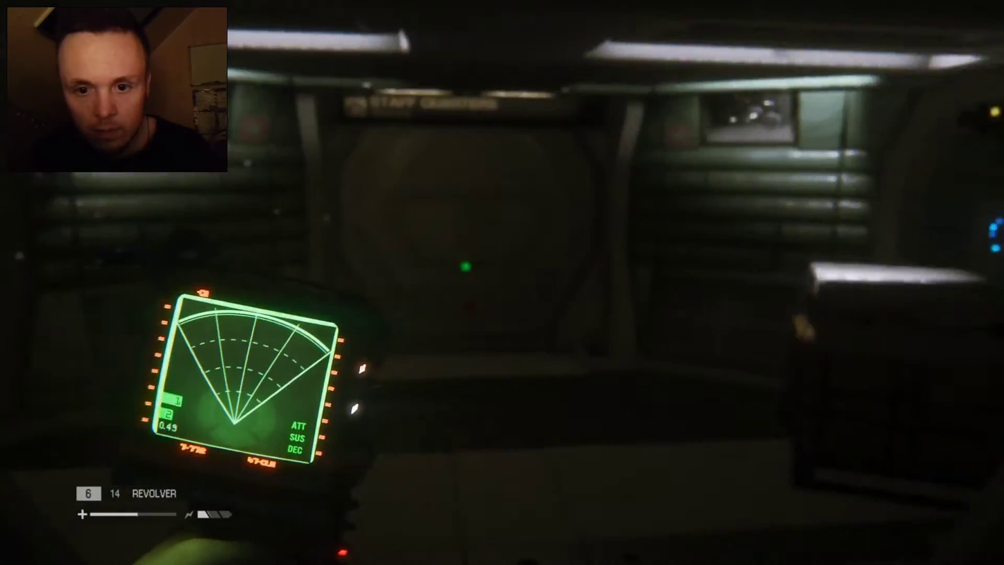
Check the map and creep into the dim room with bottle shelves, scanning with the tracker
key(e)
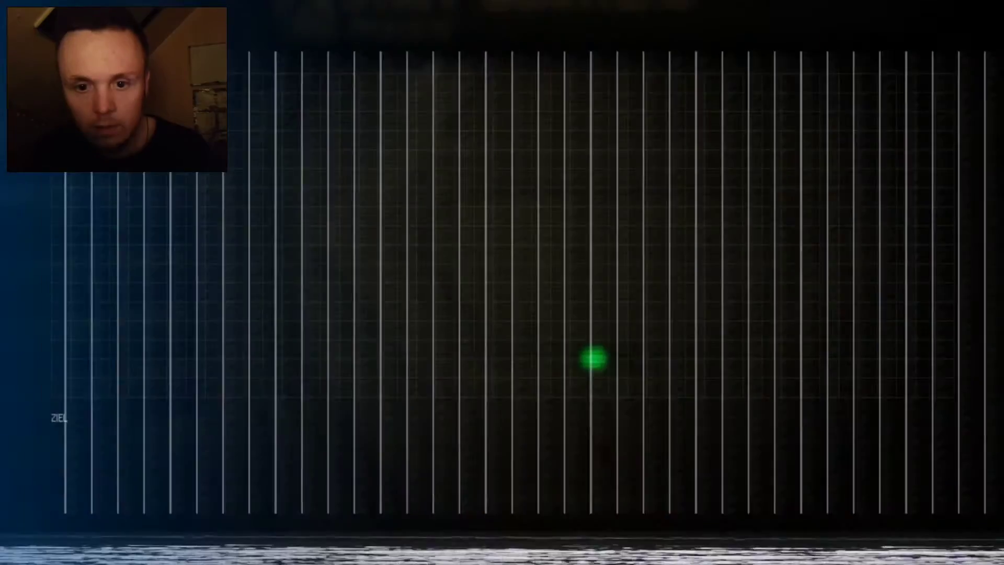
key(m)
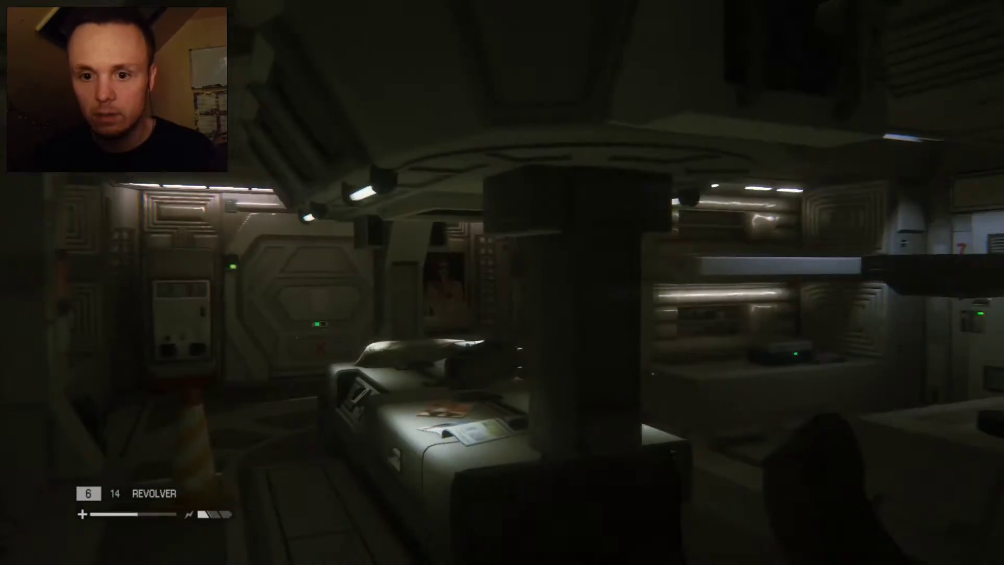
key(Tab)
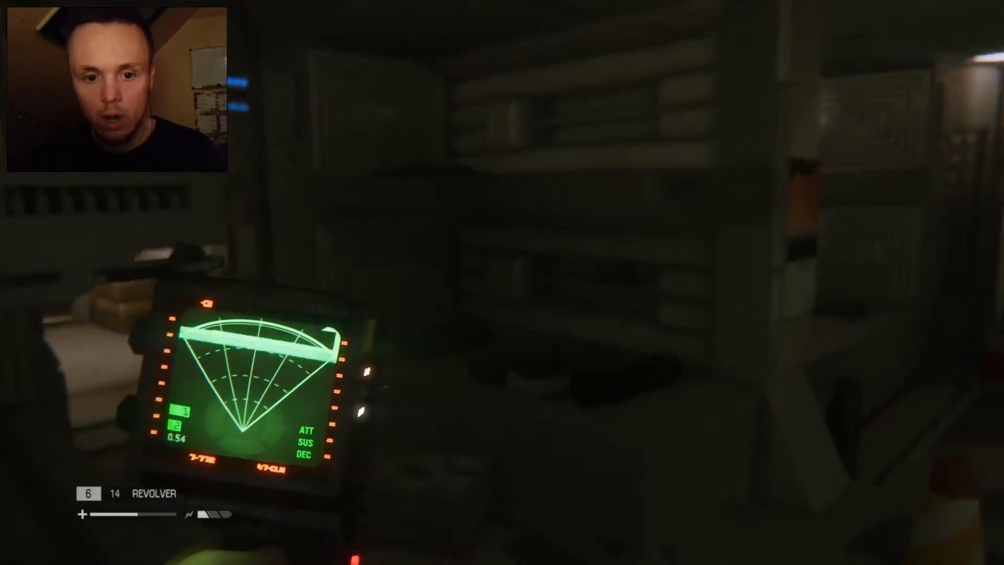
key(Tab)
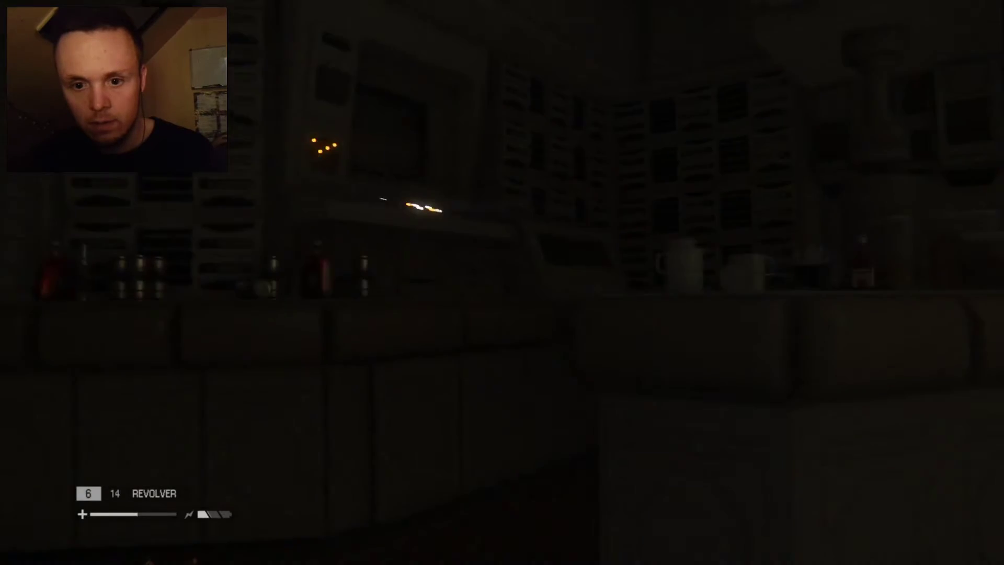
Look around the lounge, raise the motion tracker and walk toward the lit table
key(w)
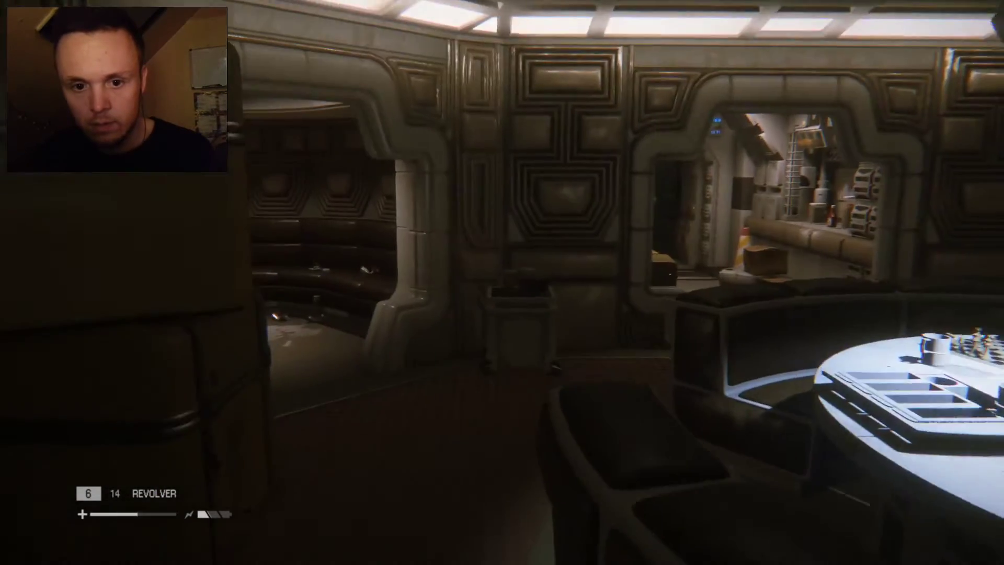
key(w)
key(w)
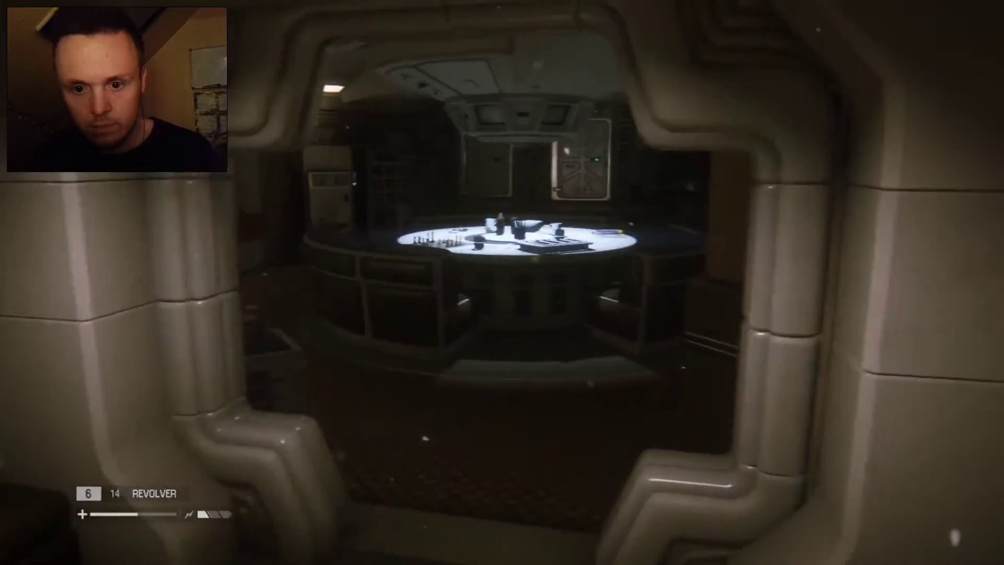
key(Tab)
key(w)
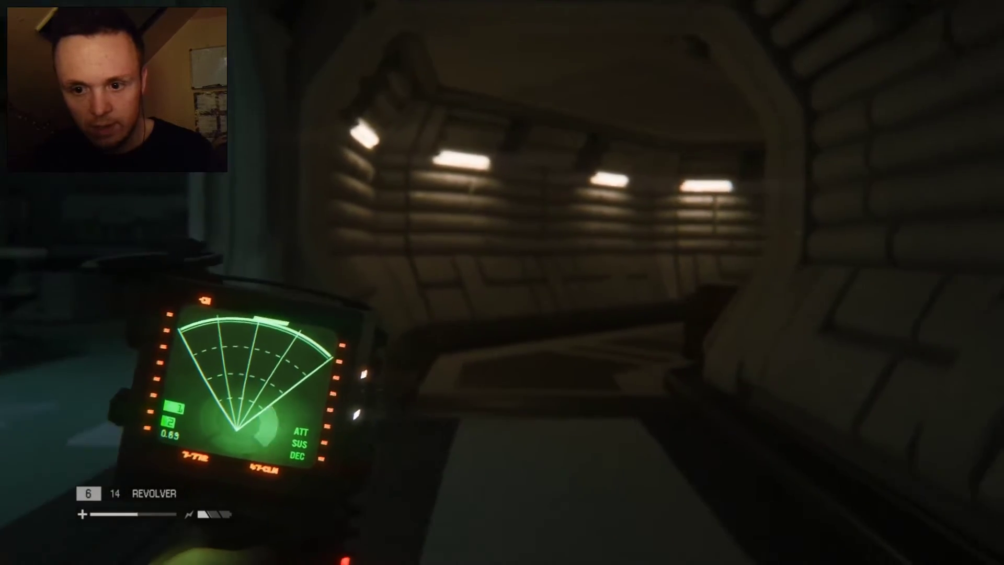
Go through the corridor into the dark lab with the tracker raised, heading toward the cabinet
key(w)
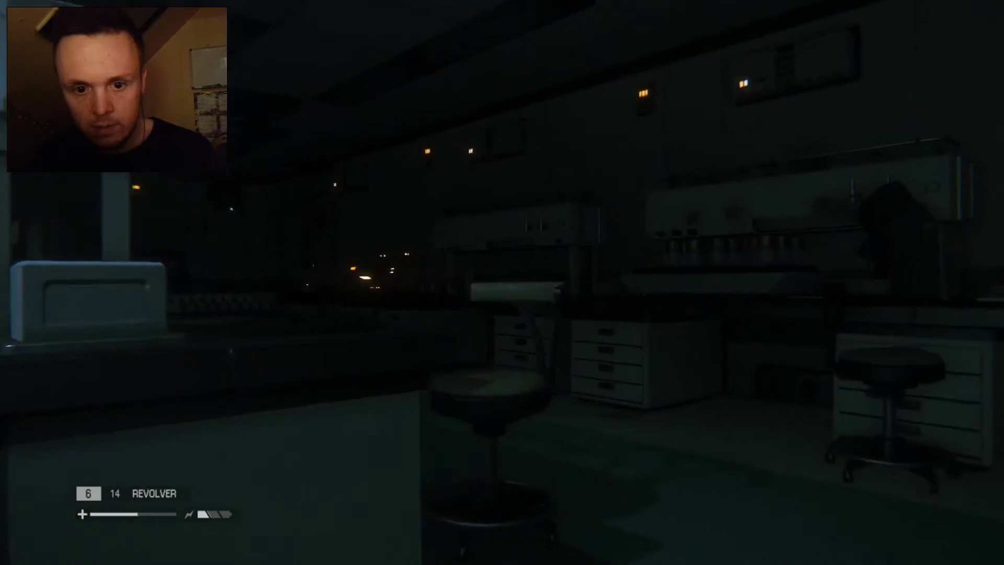
key(Tab)
key(w)
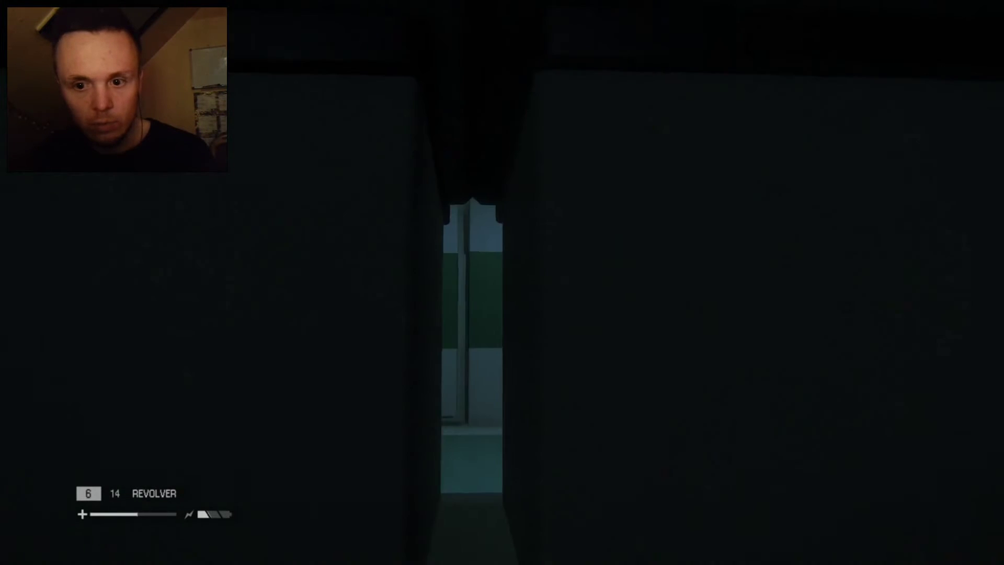
key(w)
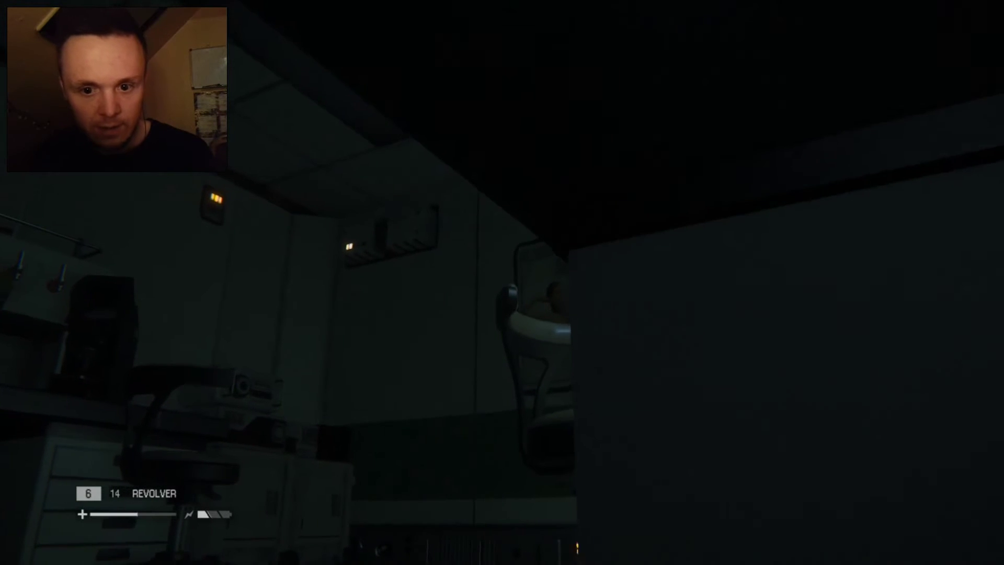
Walk toward the lit doorway and biohazard bin, looking around the dark medical room
drag(502, 283, 706, 283)
key(w)
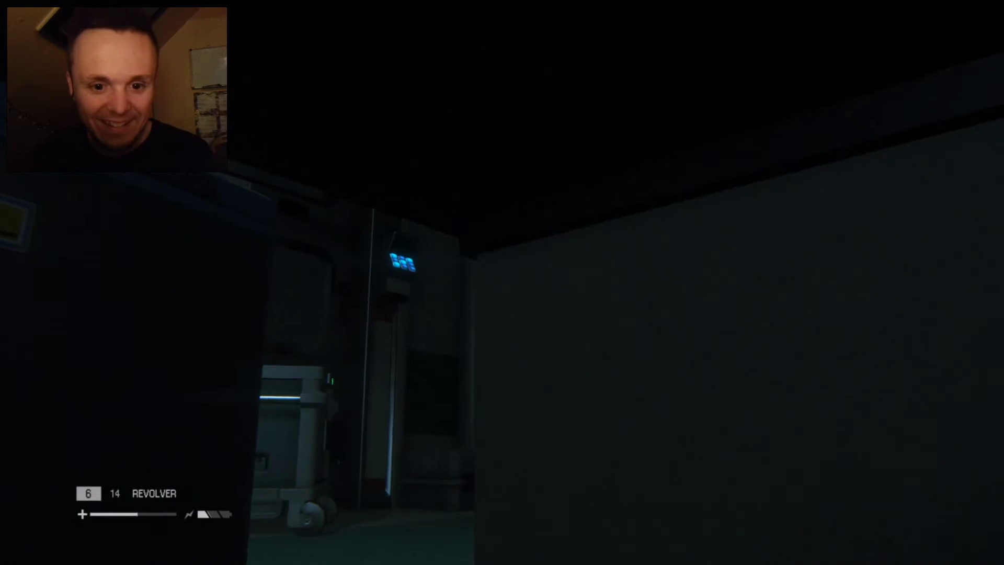
mouse_move(502, 283)
mouse_down()
mouse_move(298, 282)
mouse_move(502, 329)
mouse_up()
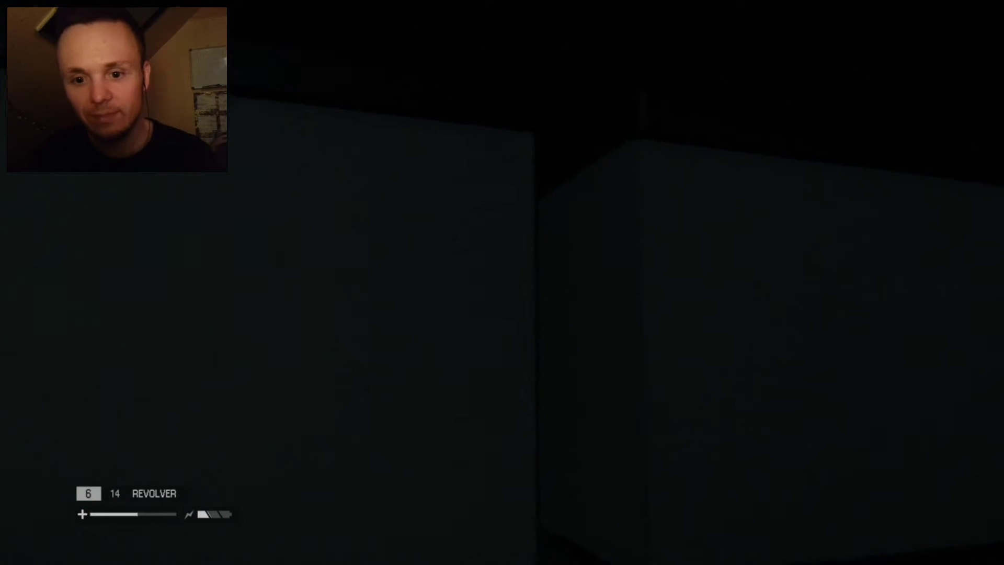
mouse_move(502, 282)
mouse_down()
mouse_move(345, 283)
mouse_move(644, 283)
mouse_up()
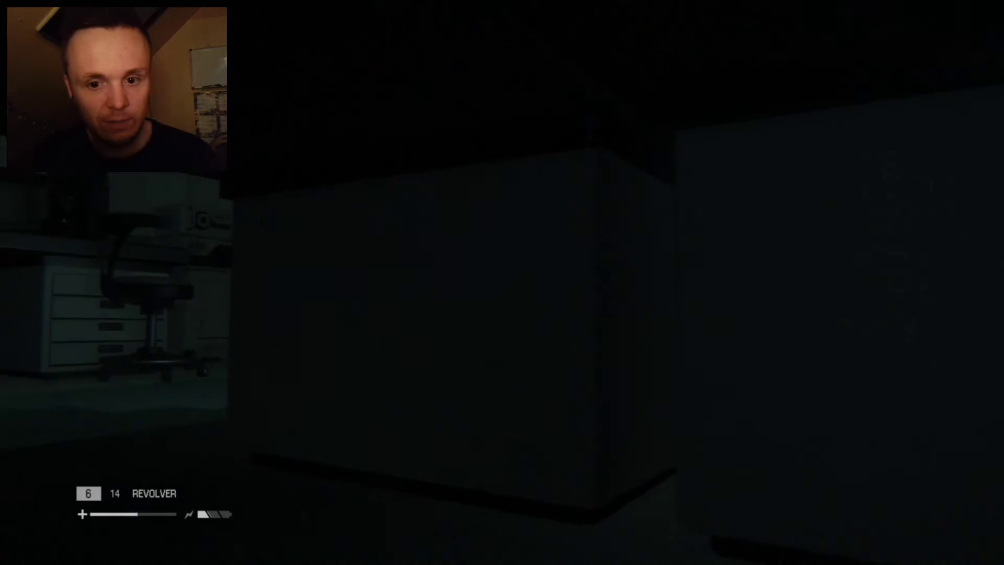
drag(502, 282, 298, 283)
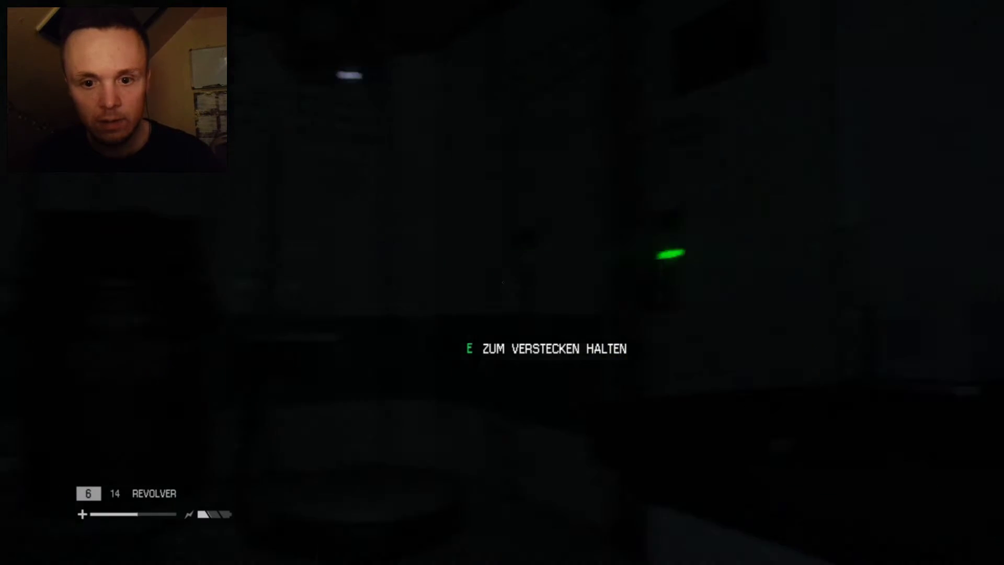
Advance with the tracker raised, search the crate, and leave it because the inventory is full
drag(503, 283, 439, 260)
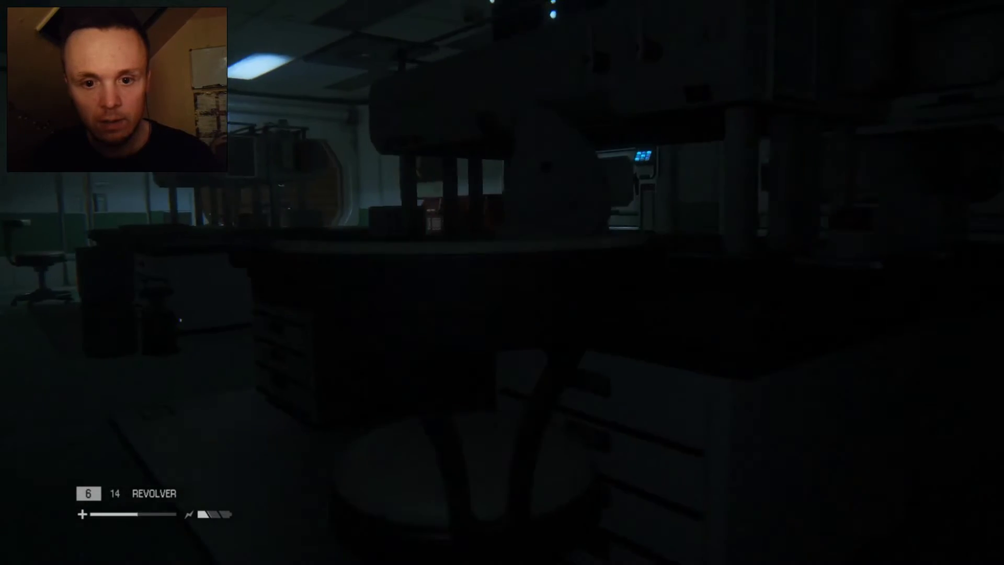
key(Tab)
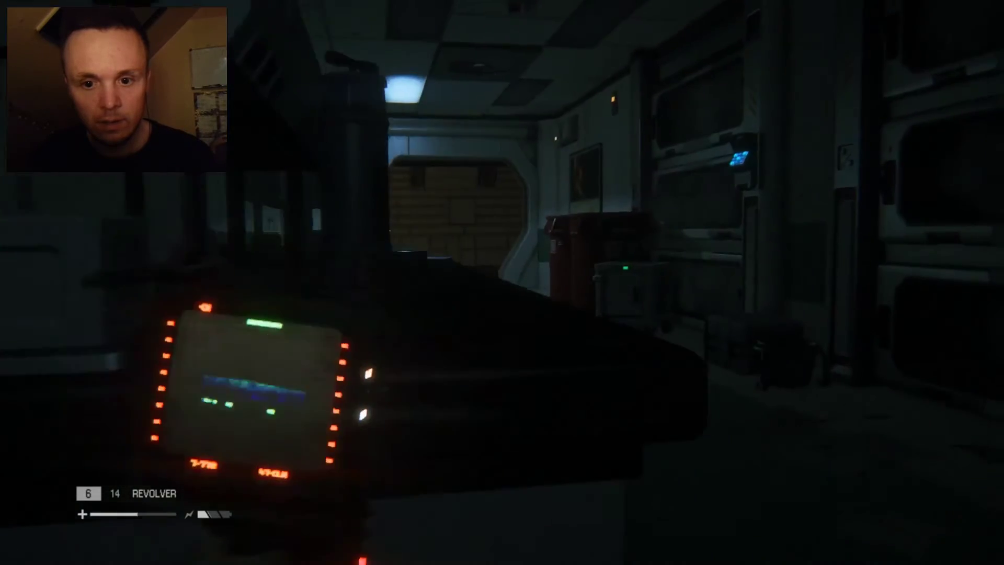
key(w)
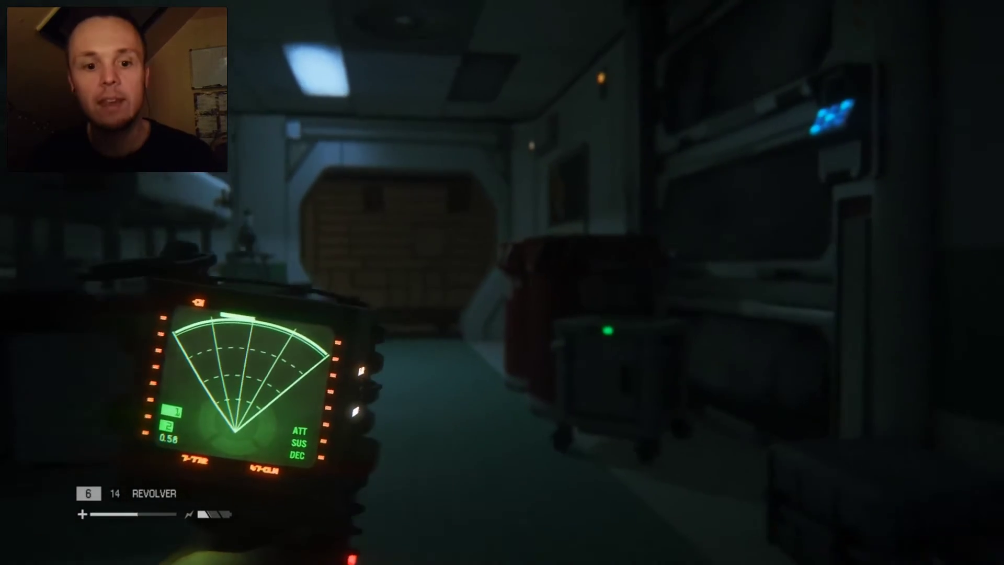
key(Tab)
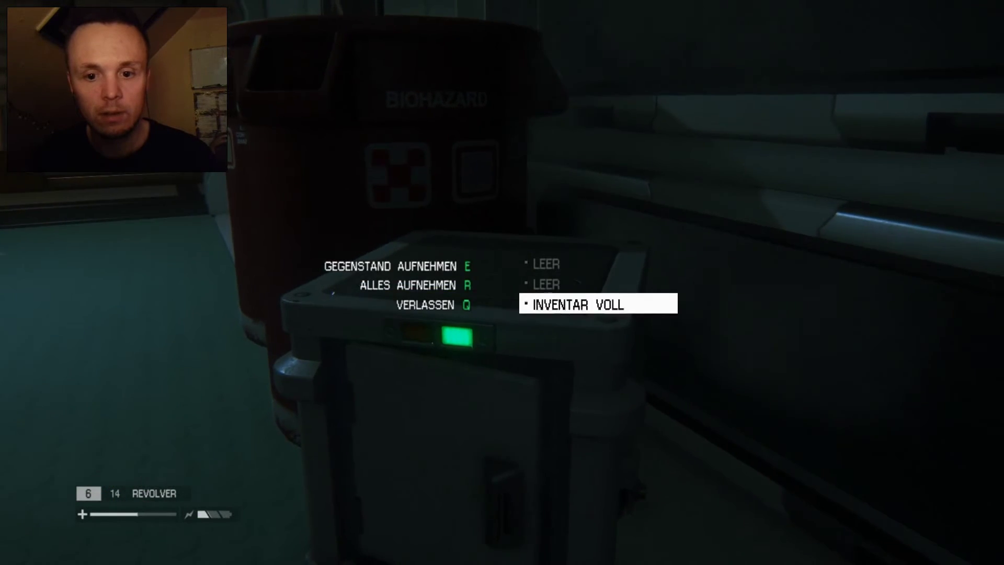
key(q)
Walk through the doorway toward the Rehabilitation Clinic, briefly checking the motion tracker
key(w)
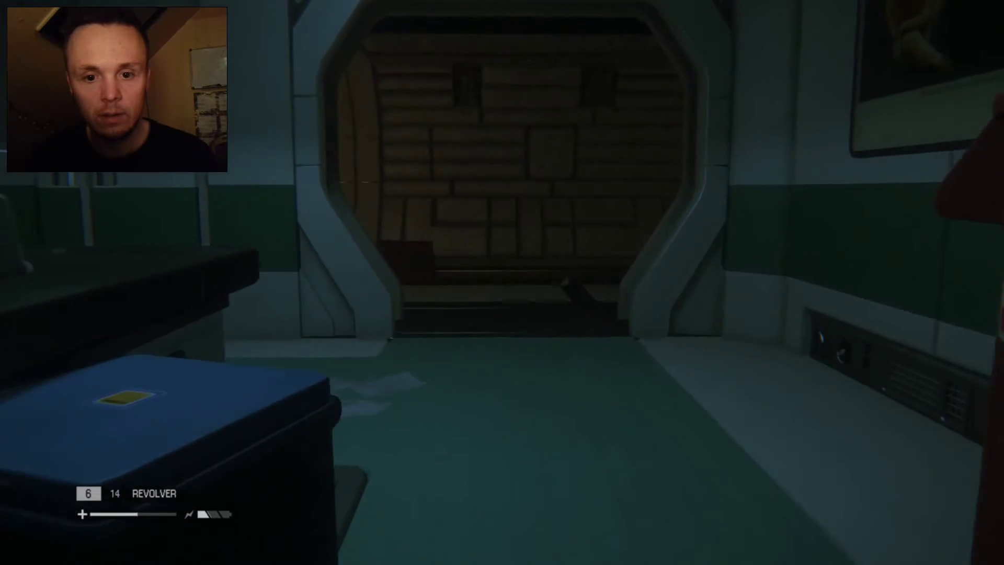
key(w)
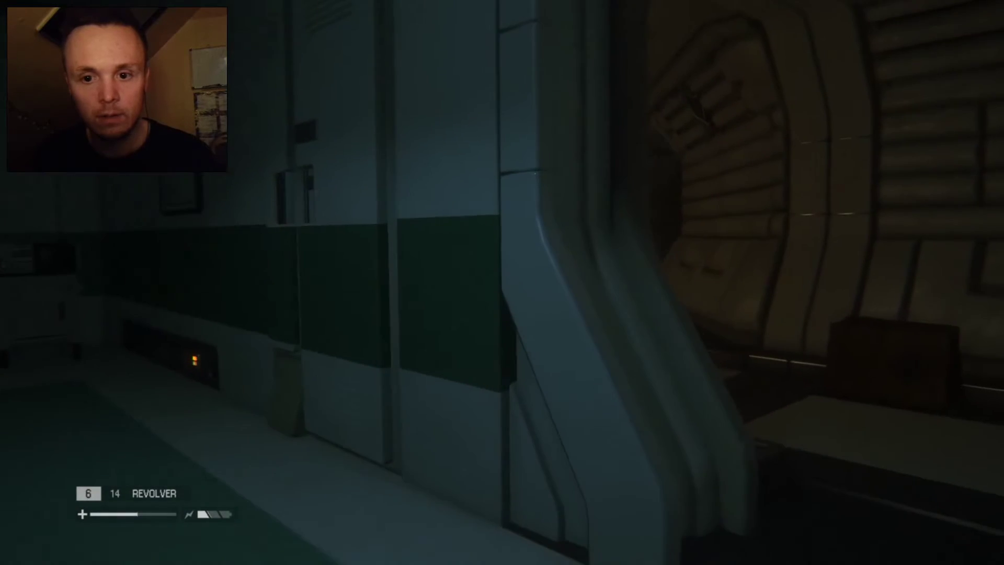
key(Tab)
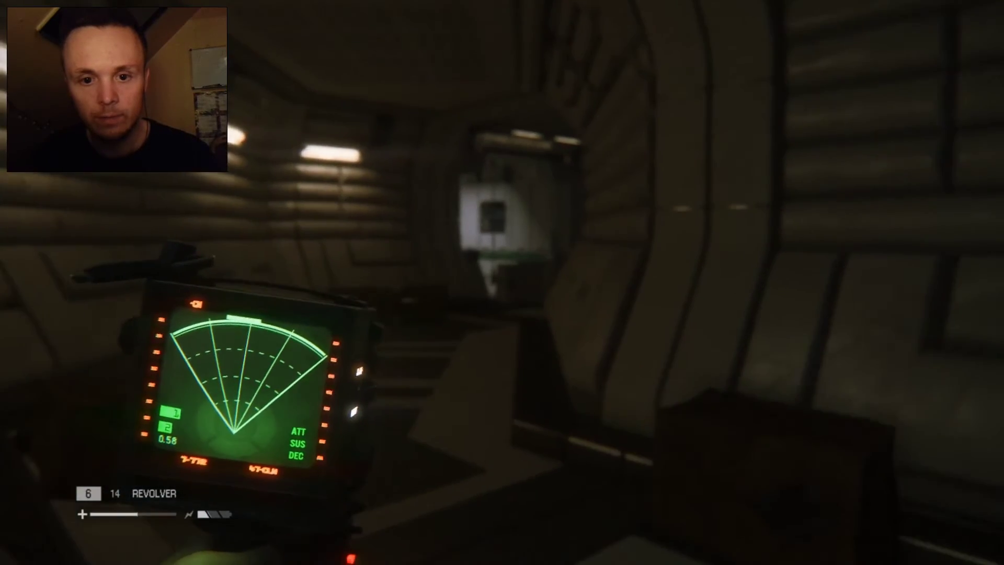
key(Tab)
key(w)
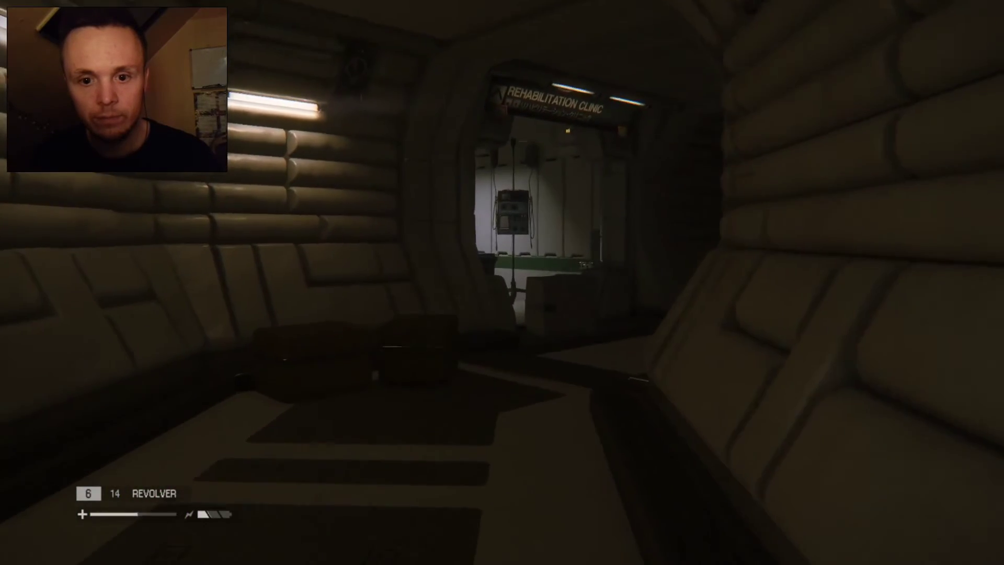
Walk down the clinic corridor past the trolley and bed, then raise the motion tracker
key(w)
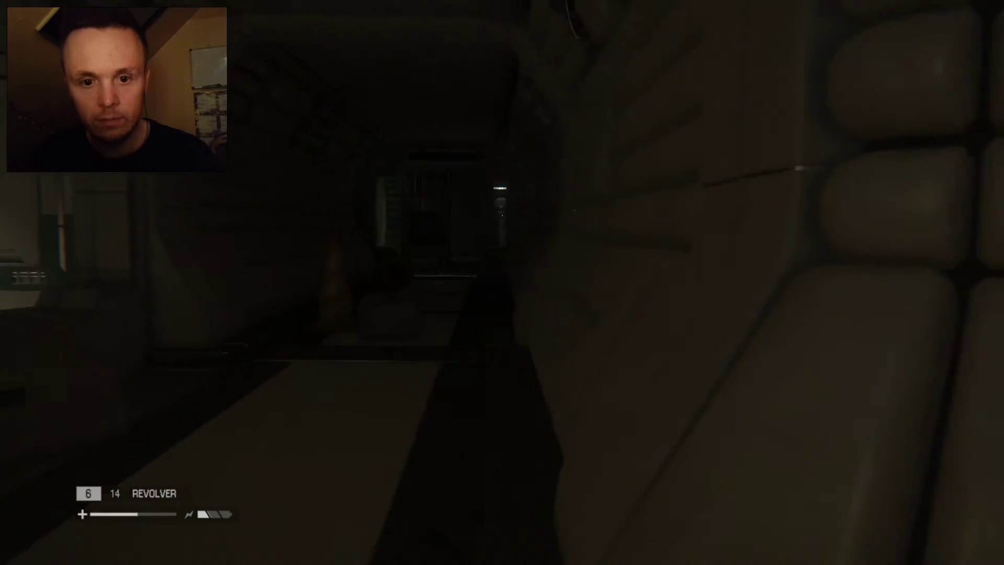
key(w)
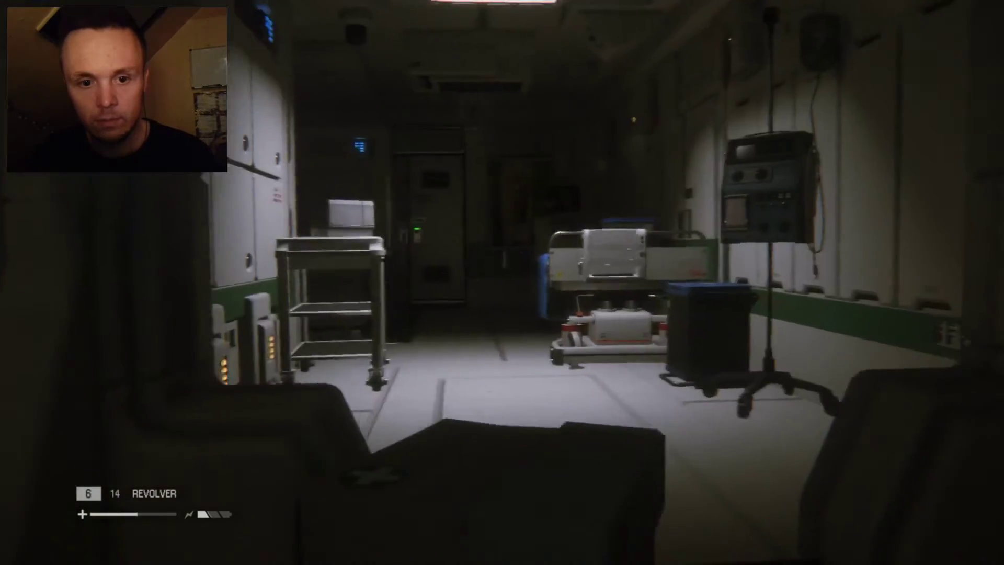
key(w)
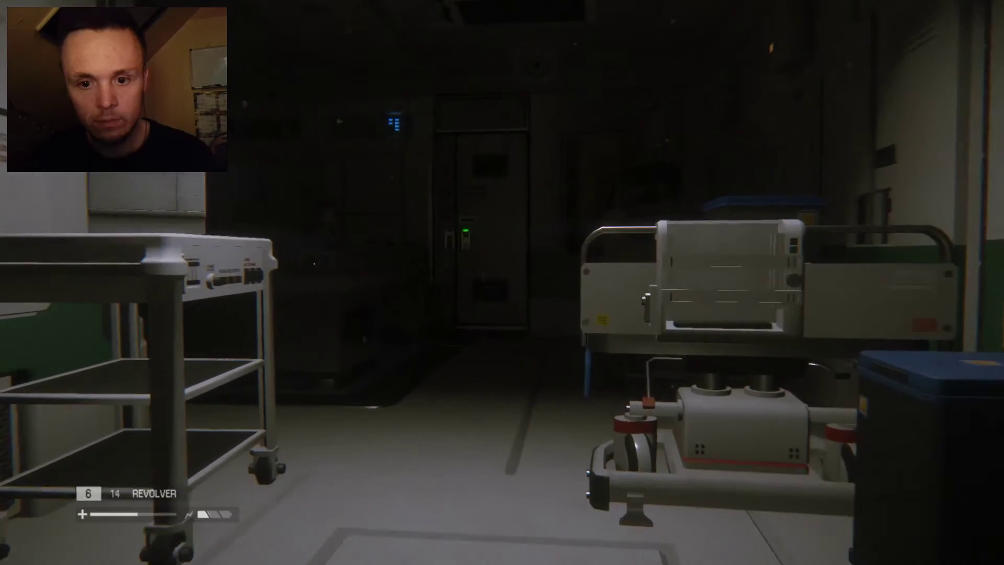
key(w)
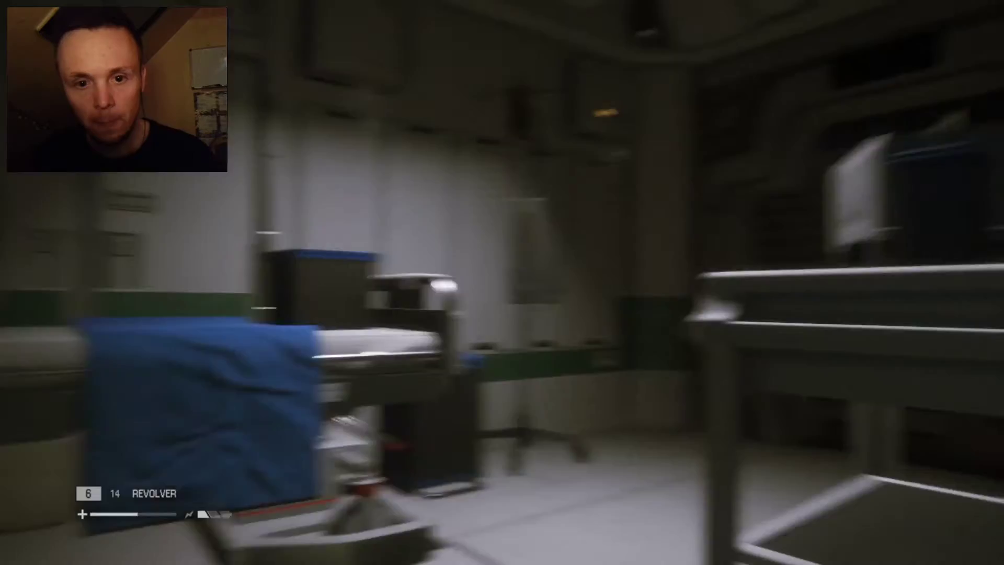
key(Tab)
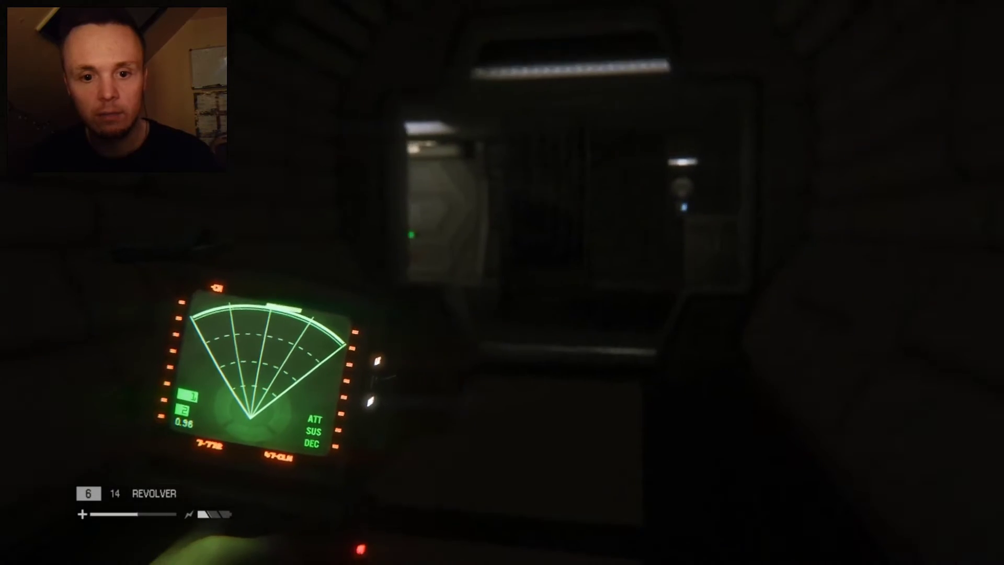
Pass the On Duty Doctor door and medical bed, briefly checking the motion tracker
key(Tab)
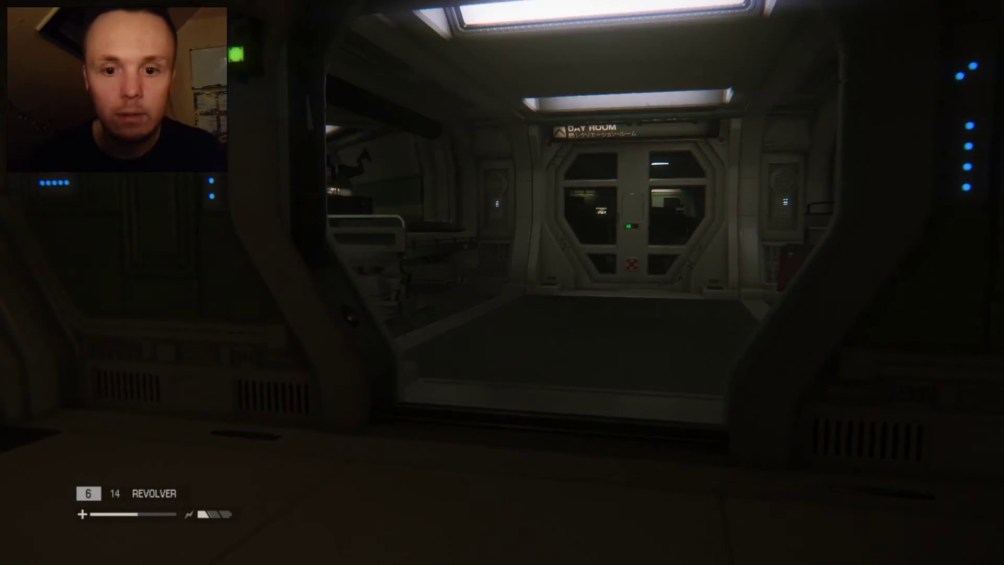
key(Tab)
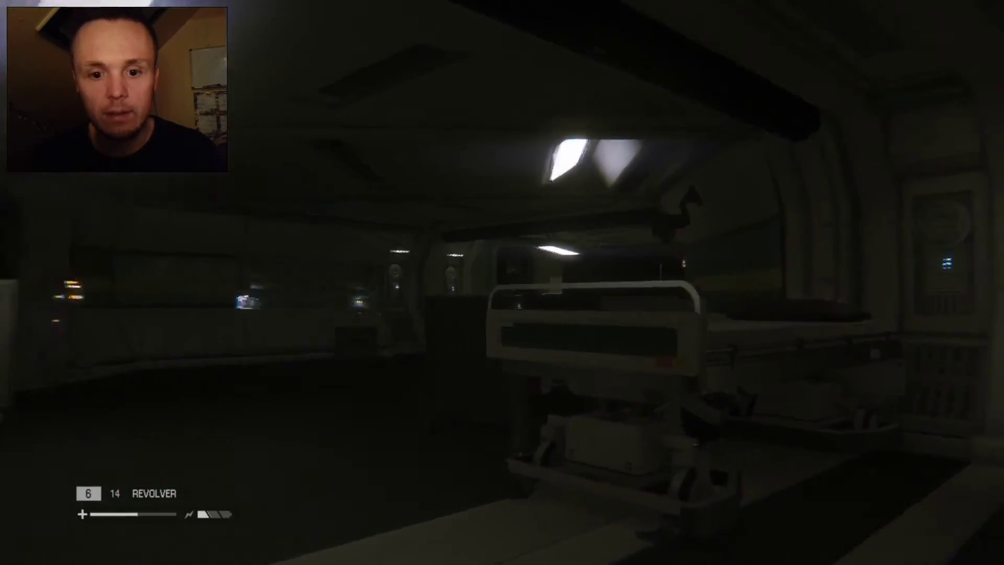
key(w)
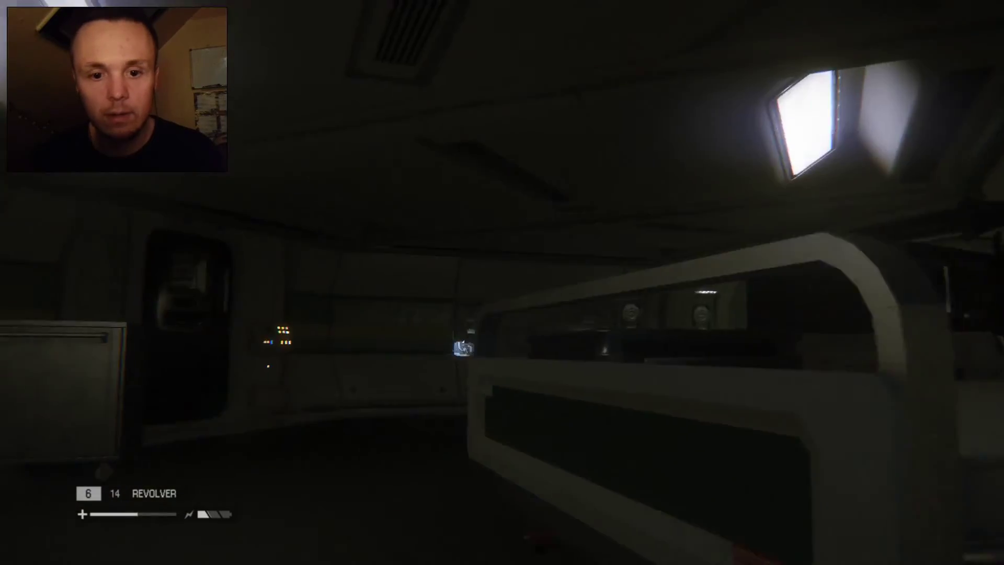
key(Tab)
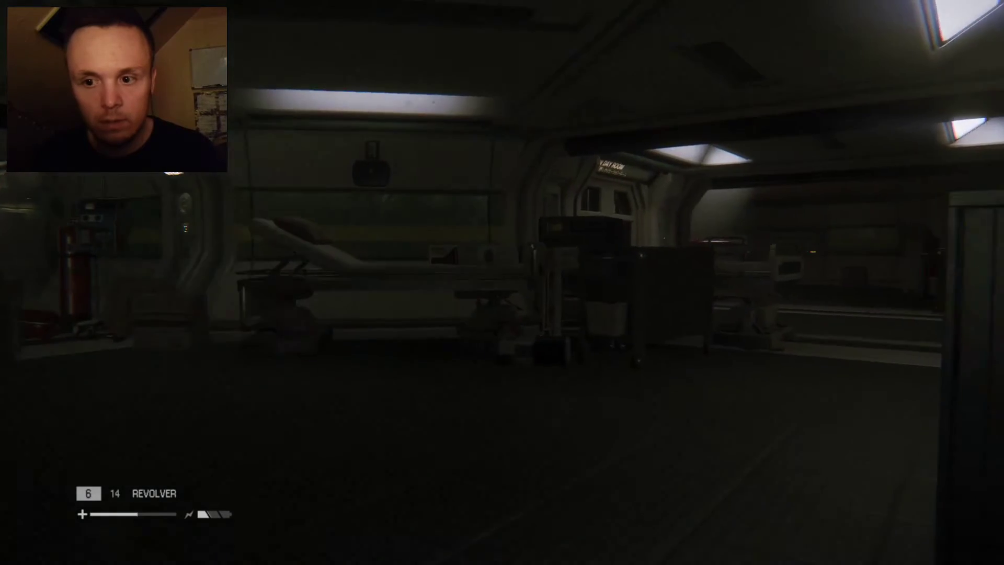
Cross the medical bay checking the tracker, then pause the game
key(Tab)
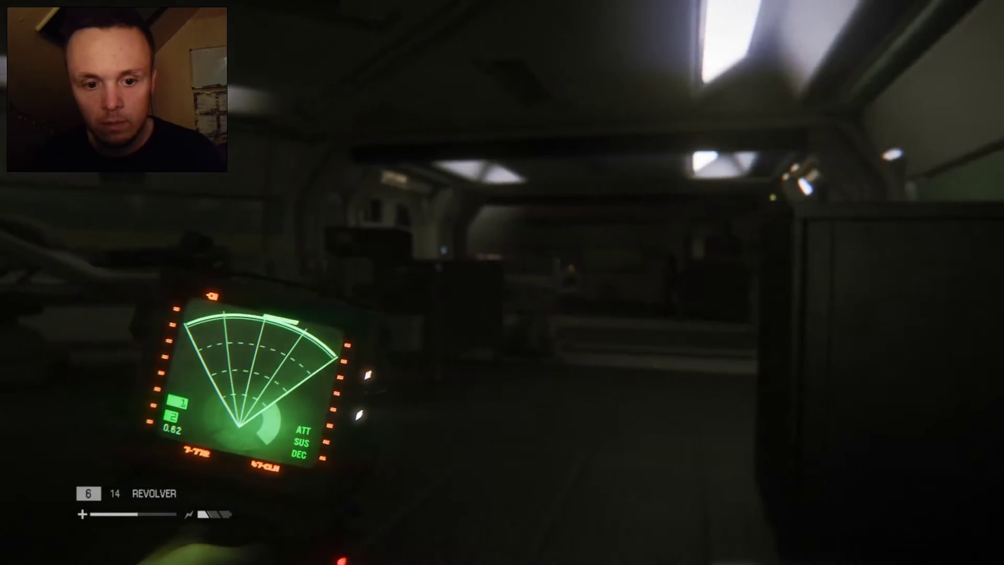
key(Tab)
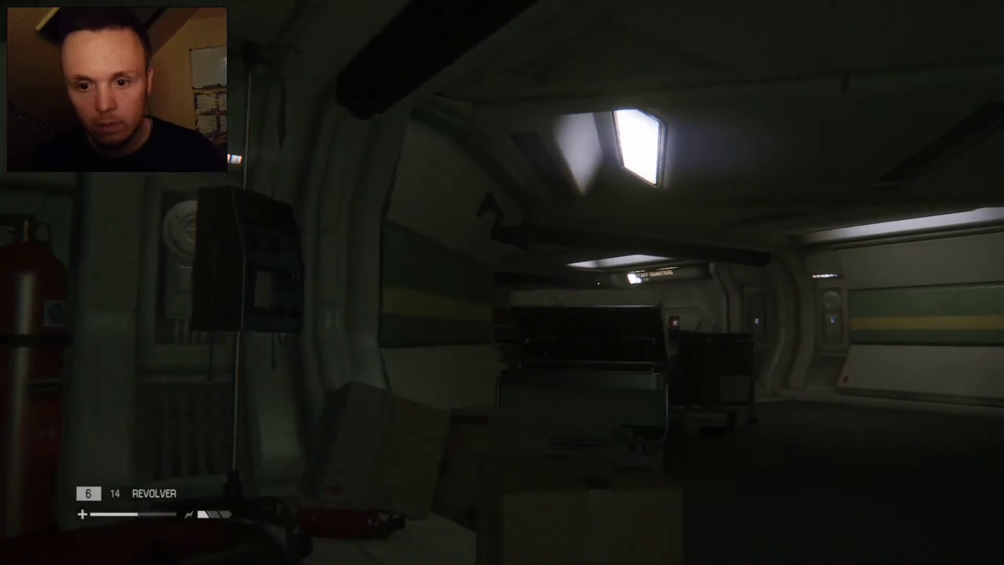
key(Tab)
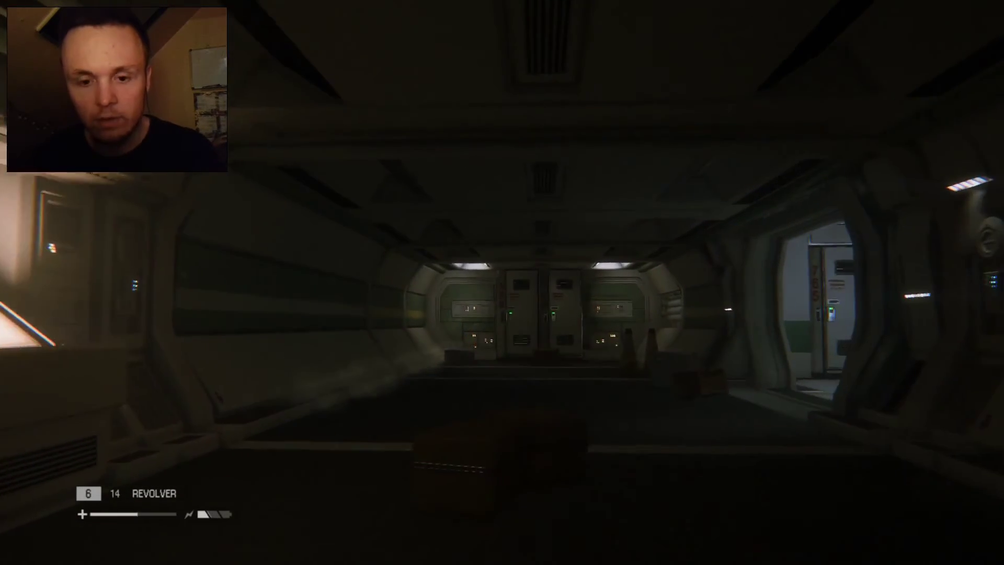
key(Escape)
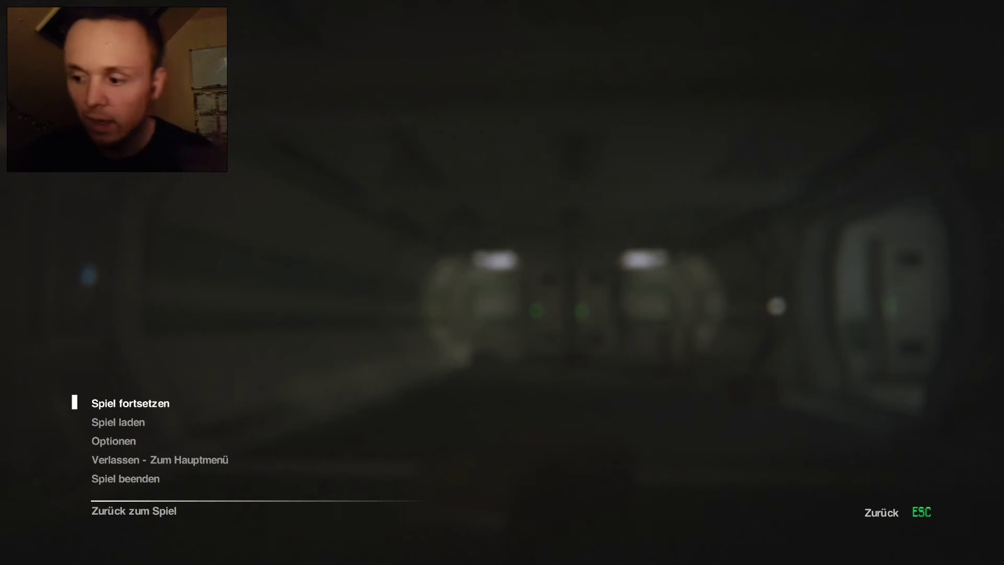
Resume the game and switch on the flashlight in the medical bay
key(Escape)
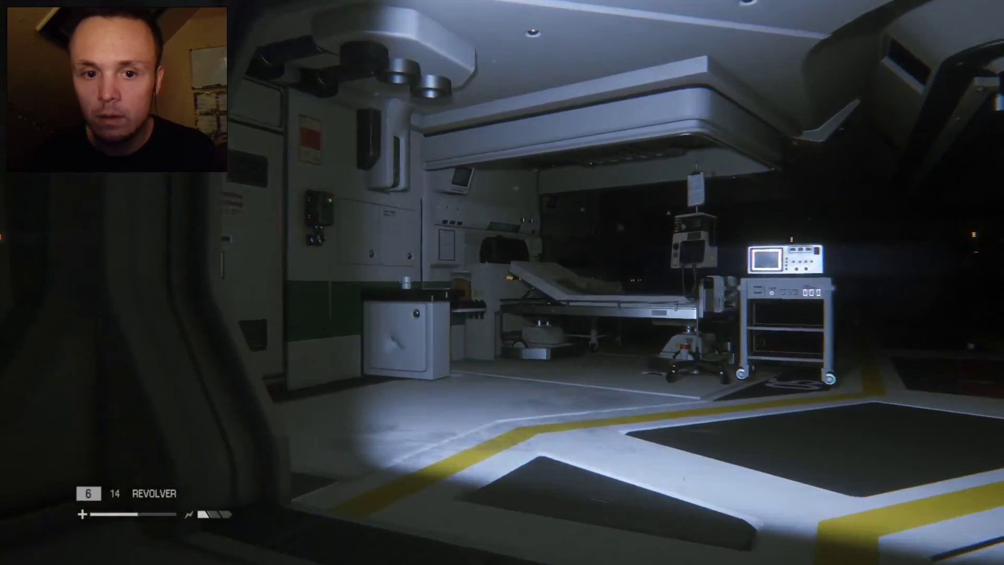
key(f)
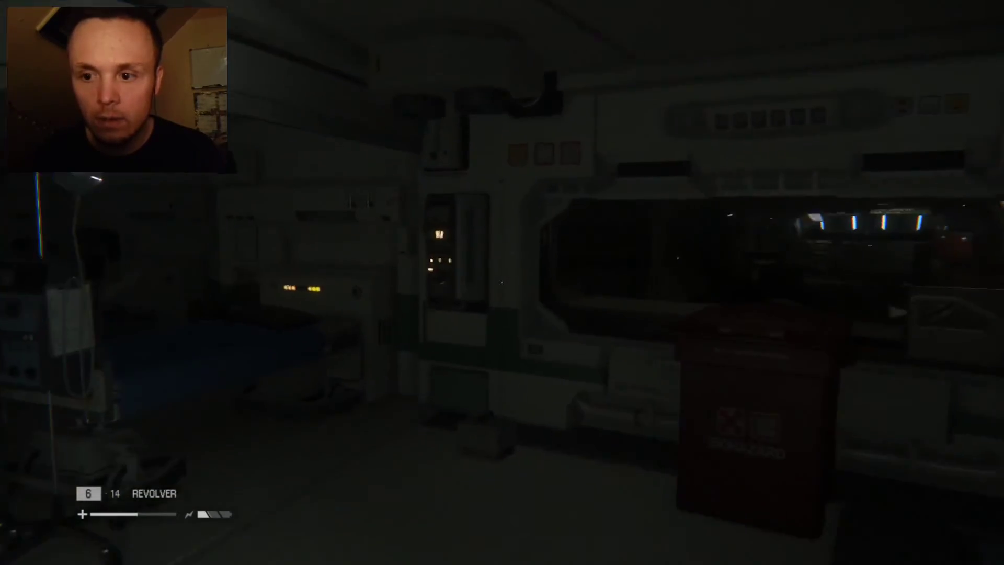
Light up the beds, switch off the flashlight, and check the motion tracker twice while sneaking
key(f)
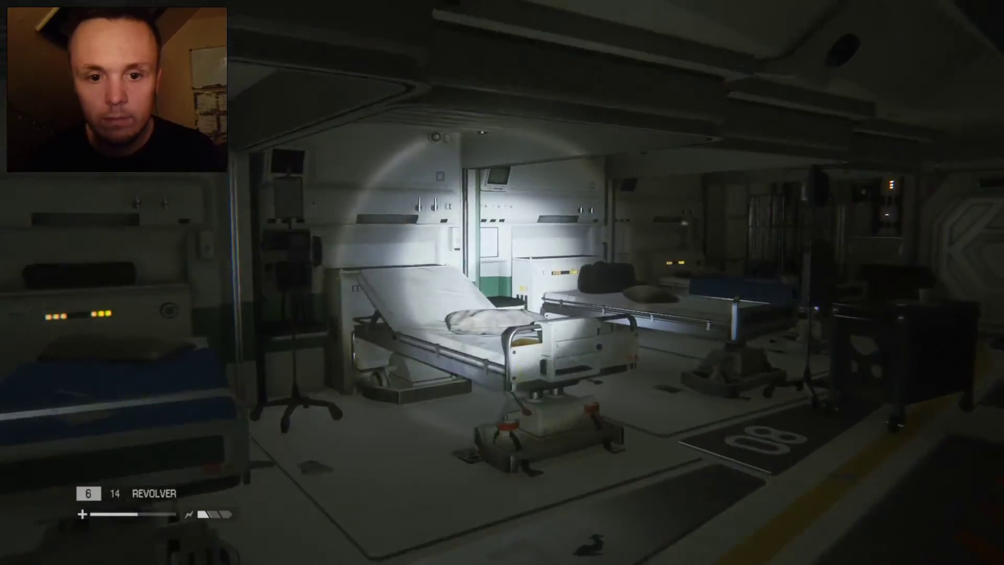
key(f)
key(f)
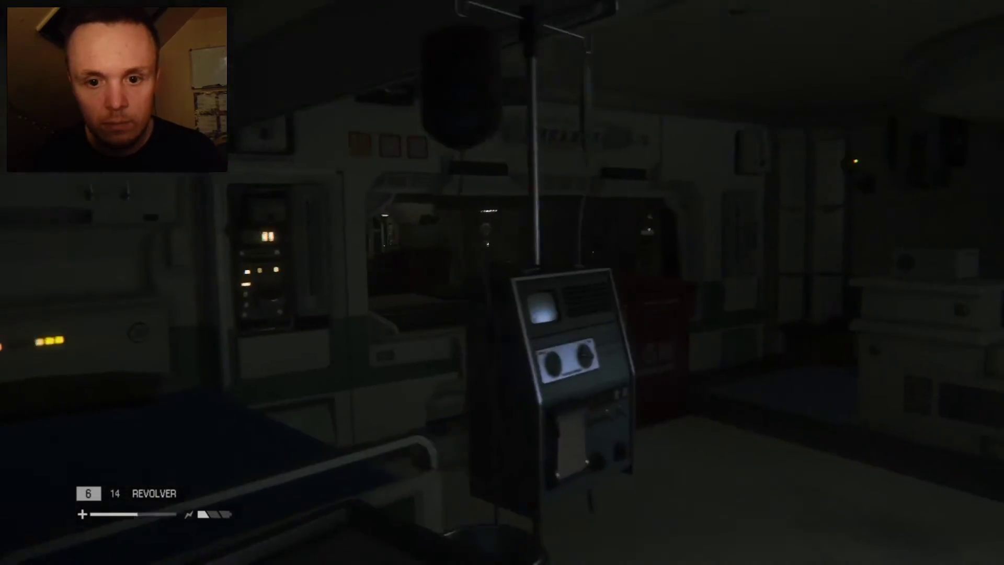
key(Tab)
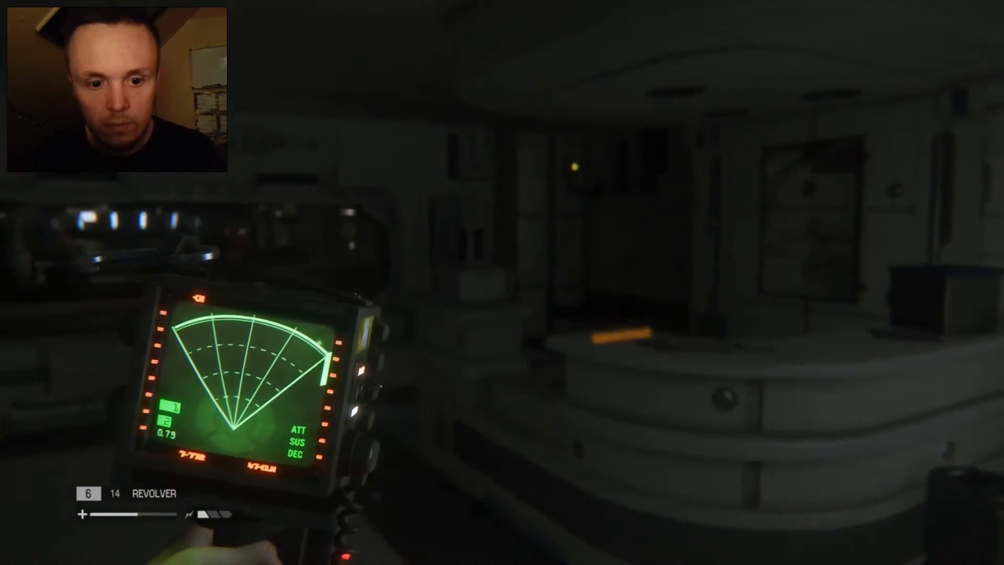
key(Tab)
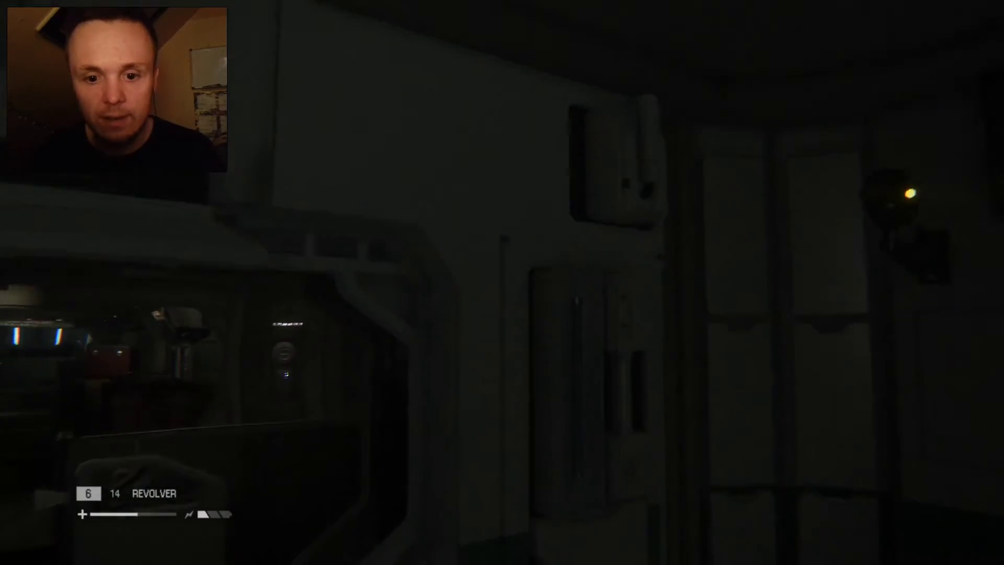
key(Tab)
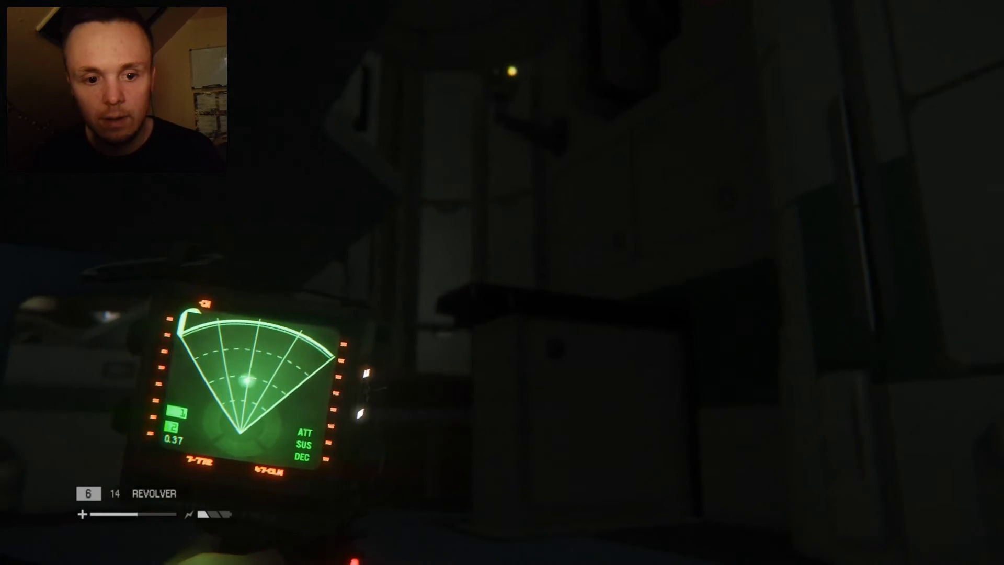
key(Tab)
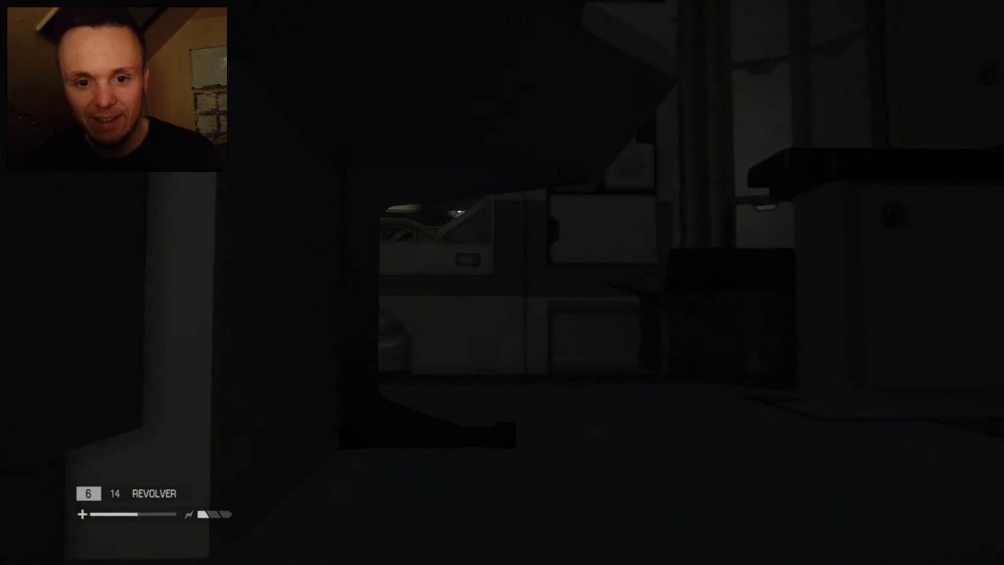
Check the tracker facing the WELCOME AREA window, then go through the doorway and hide under the desk
key(Tab)
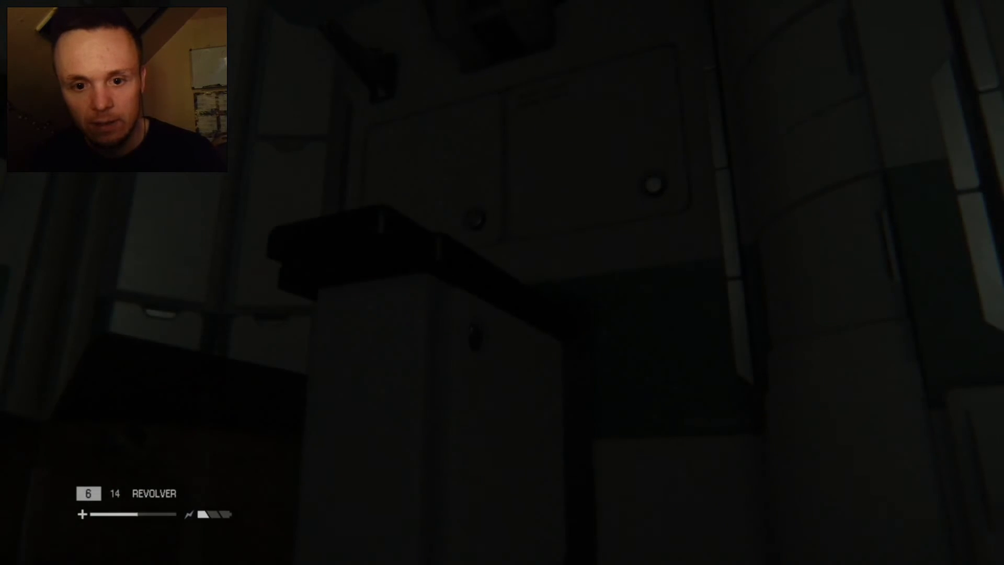
key(Tab)
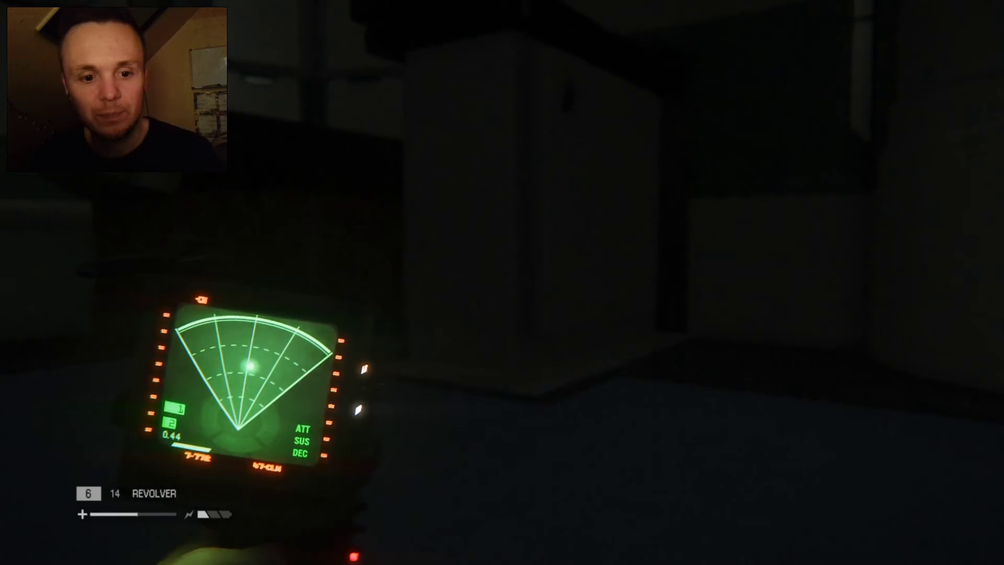
key(Tab)
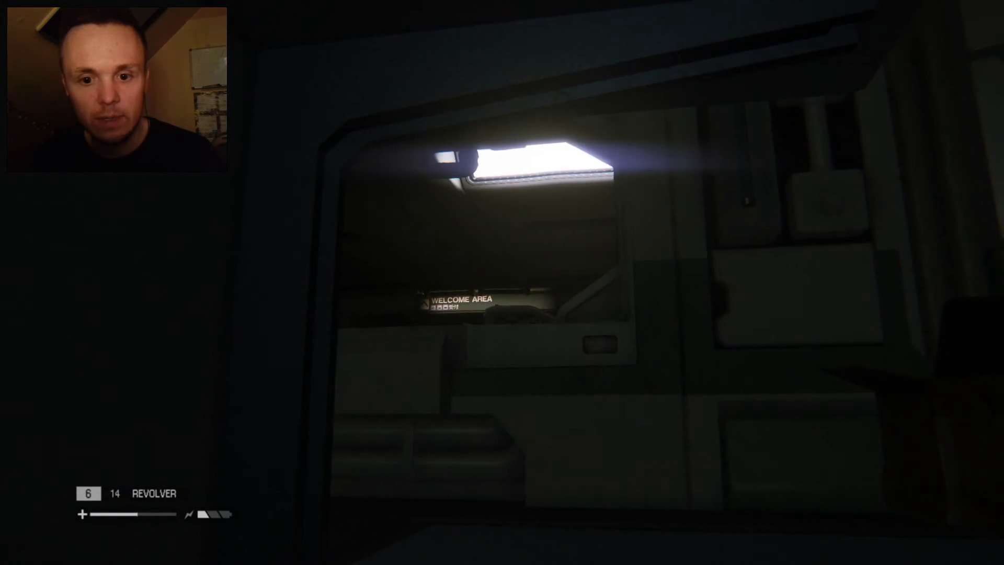
key(w)
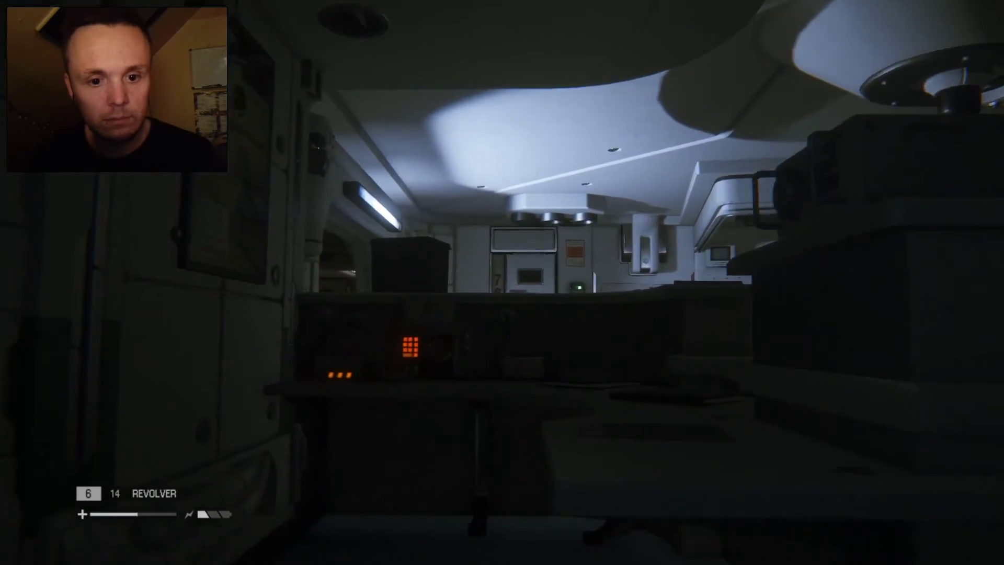
key(w)
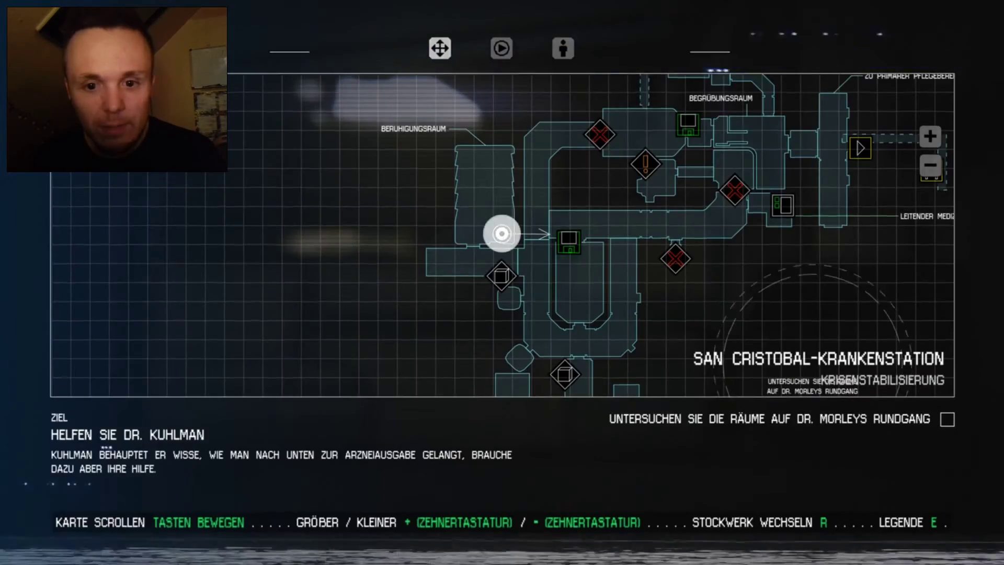
Pan the station map east and south to reveal rooms, then back north
key(w)
key(d)
key(s)
key(d)
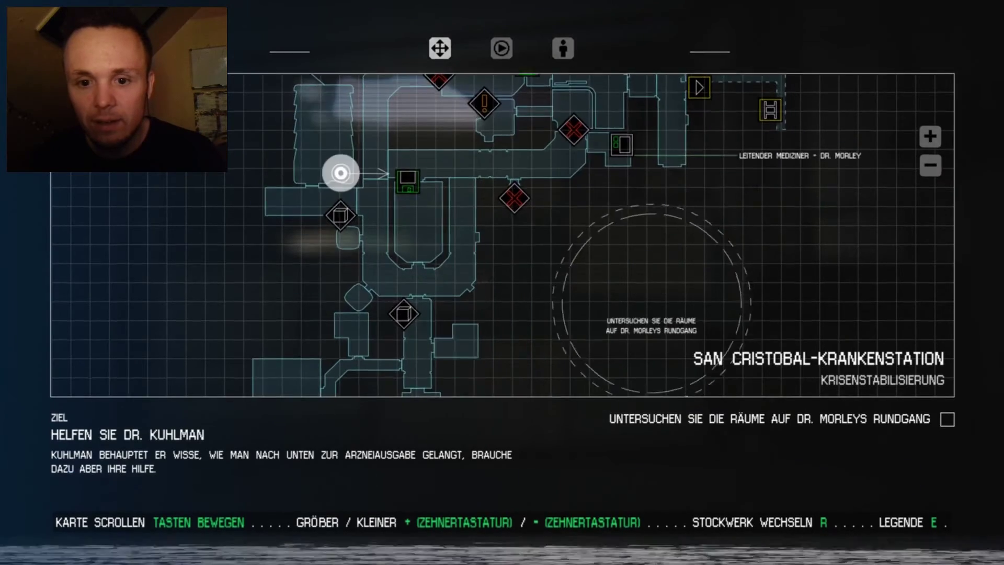
key(s)
key(d)
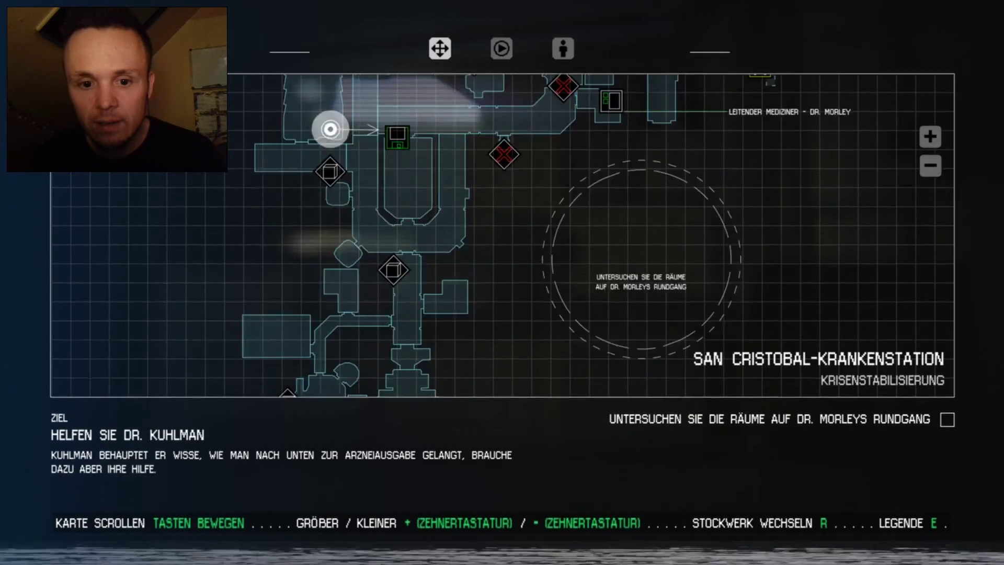
key(w)
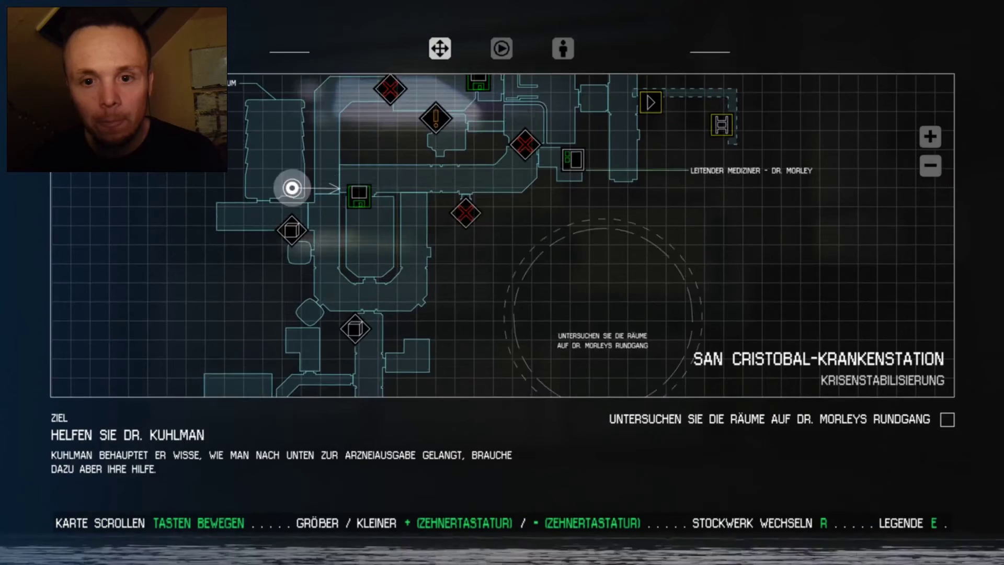
key(w)
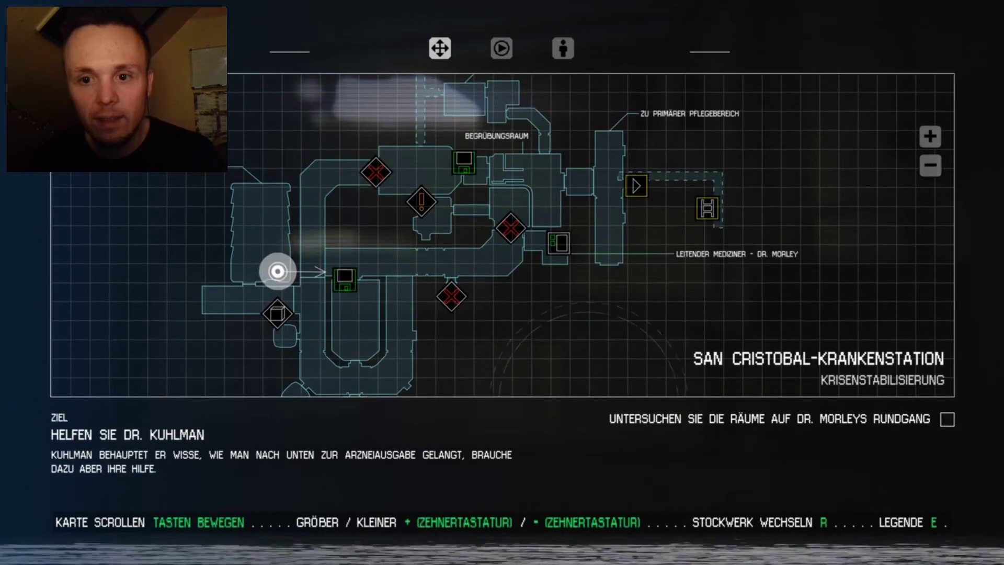
key(s)
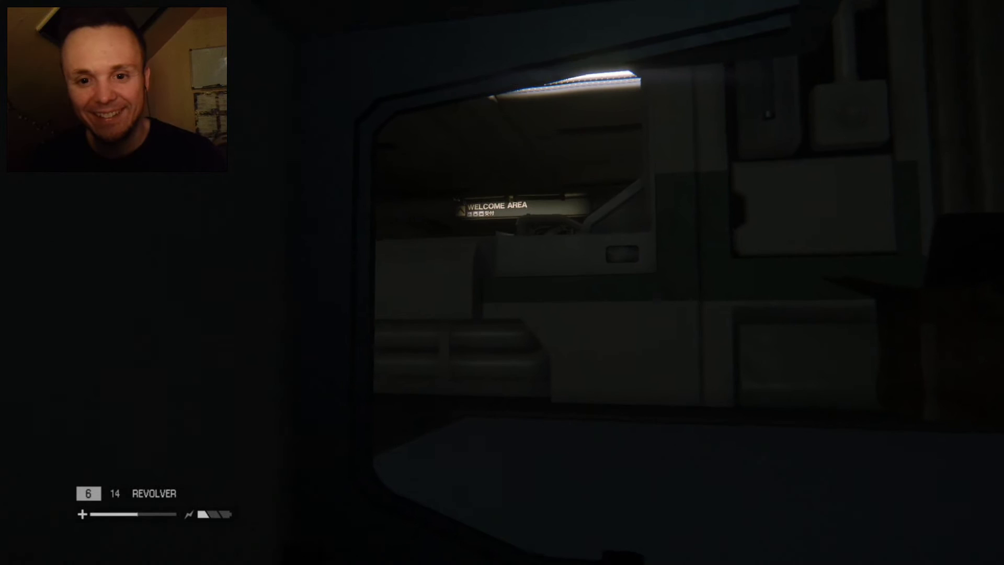
Walk through the doorway toward the wall panels and open the station map
key(w)
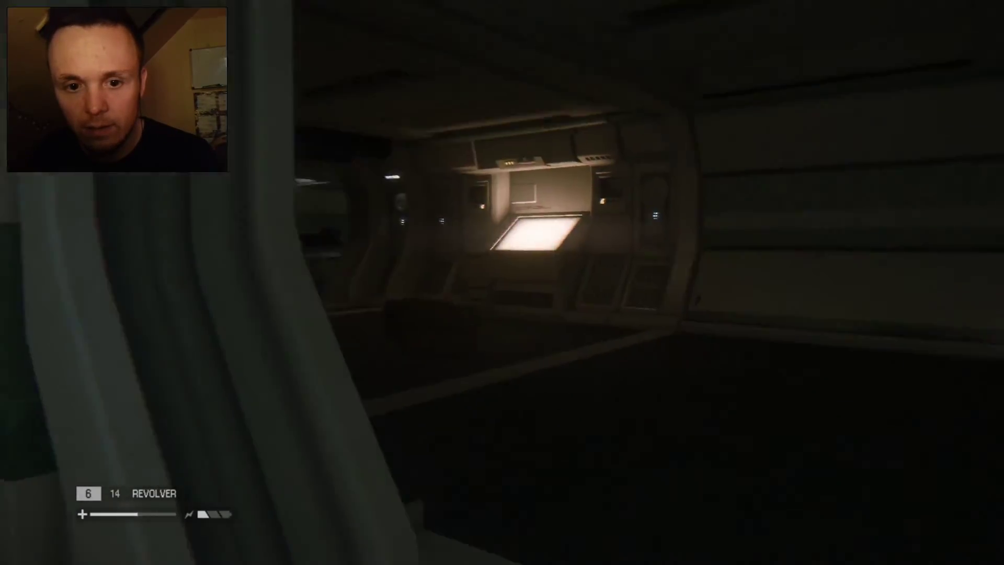
key(Tab)
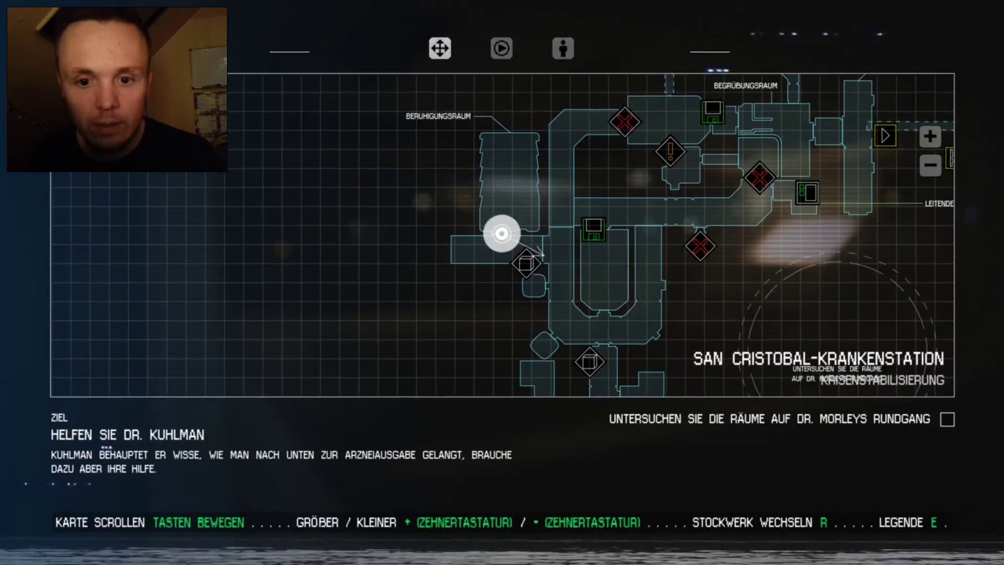
Close the station map and lower the motion tracker, facing the dark Welcome Area corridor
key(m)
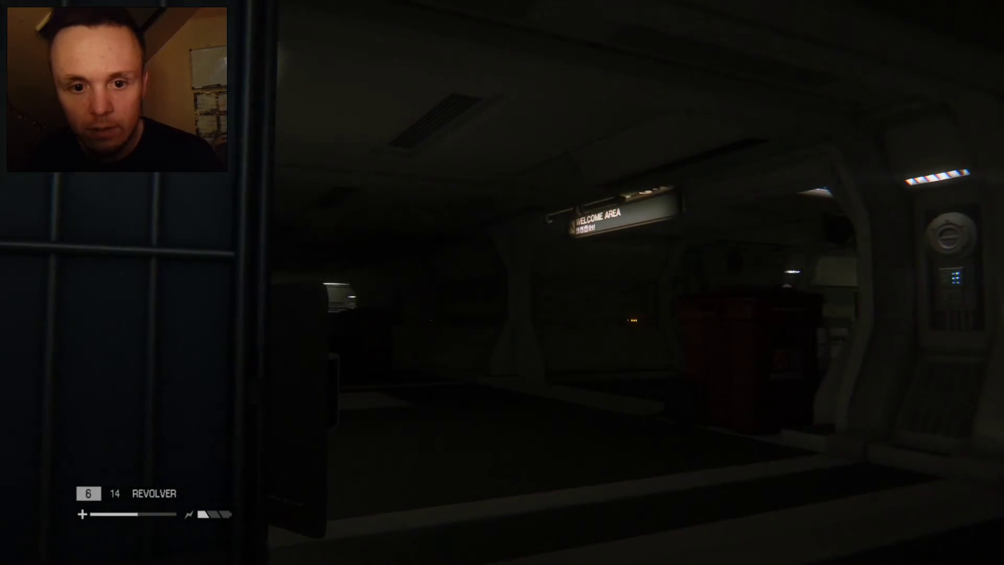
Creep along the corridor past the evac sign to the stairway, then check the station map
key(Tab)
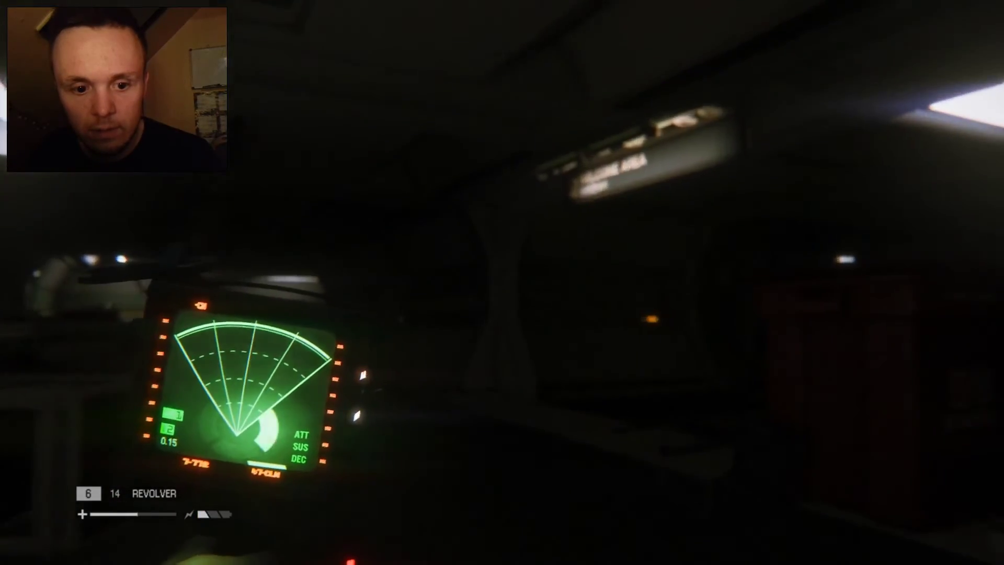
key(Tab)
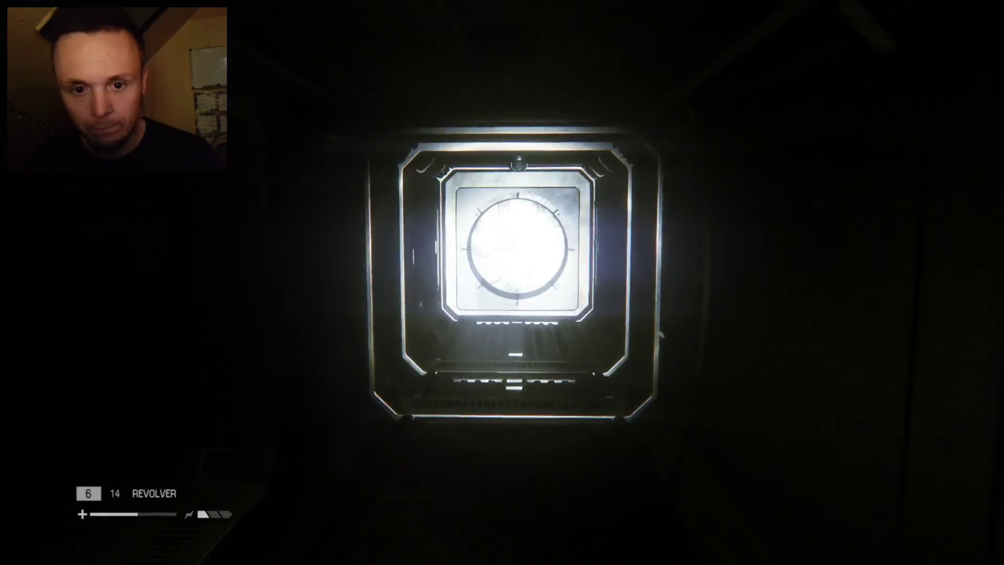
key(m)
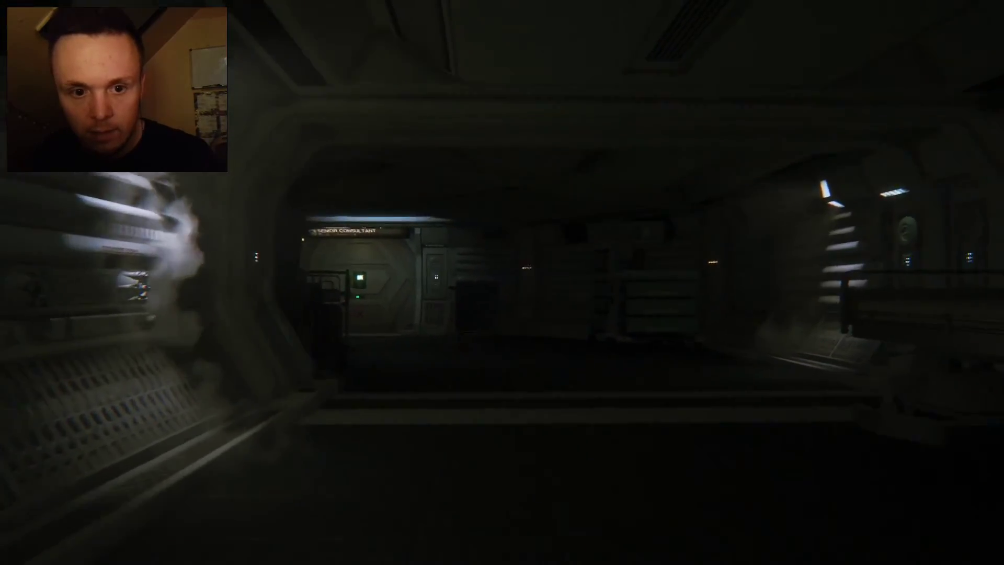
Scan the map south and north-east for the route, then close it near the Senior Consultant door
key(m)
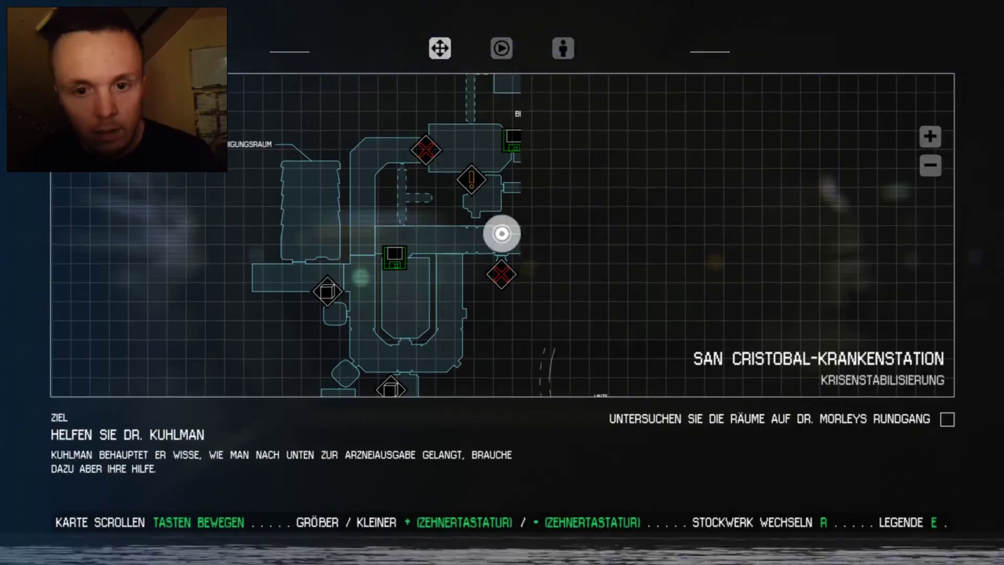
key(s)
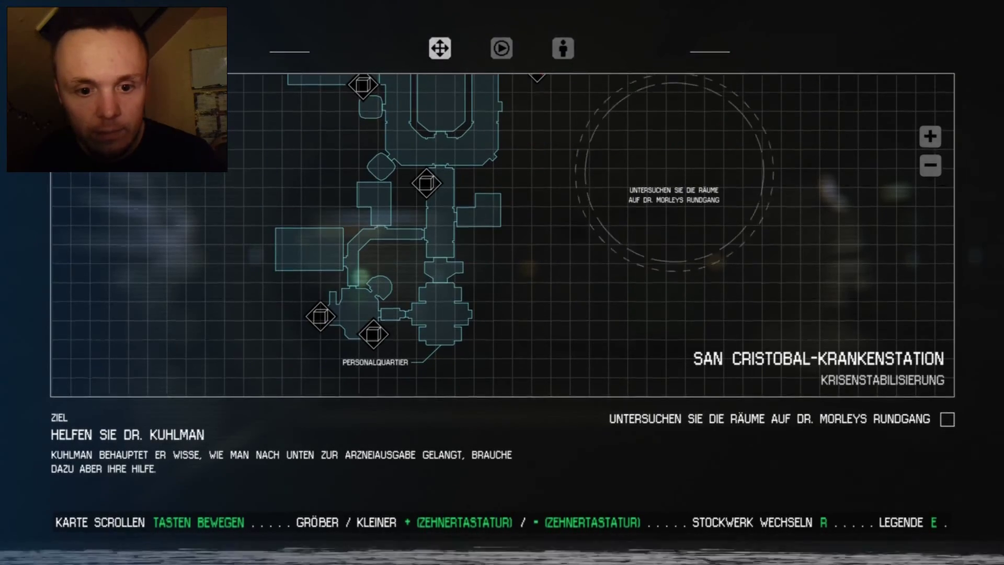
key(w)
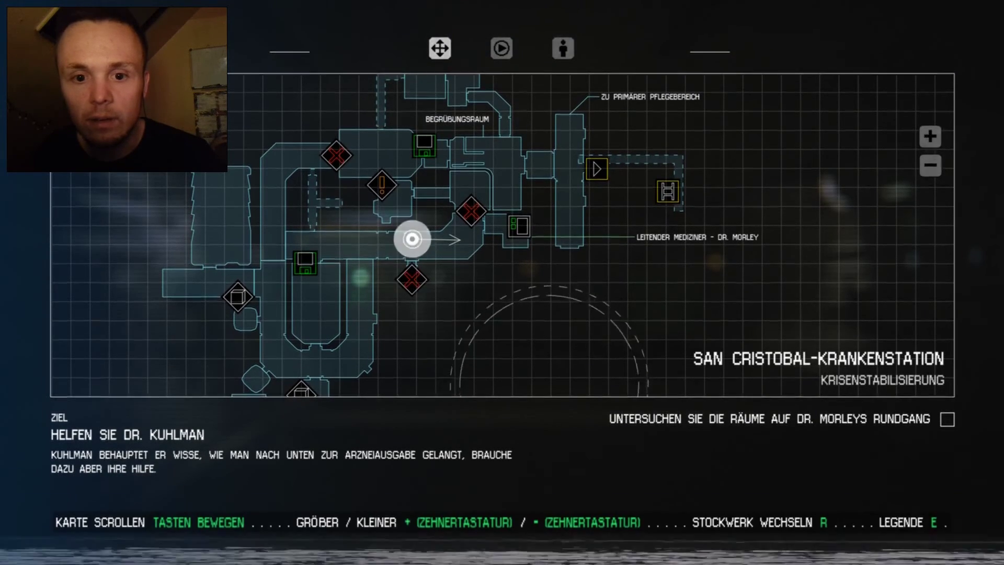
key(w)
key(d)
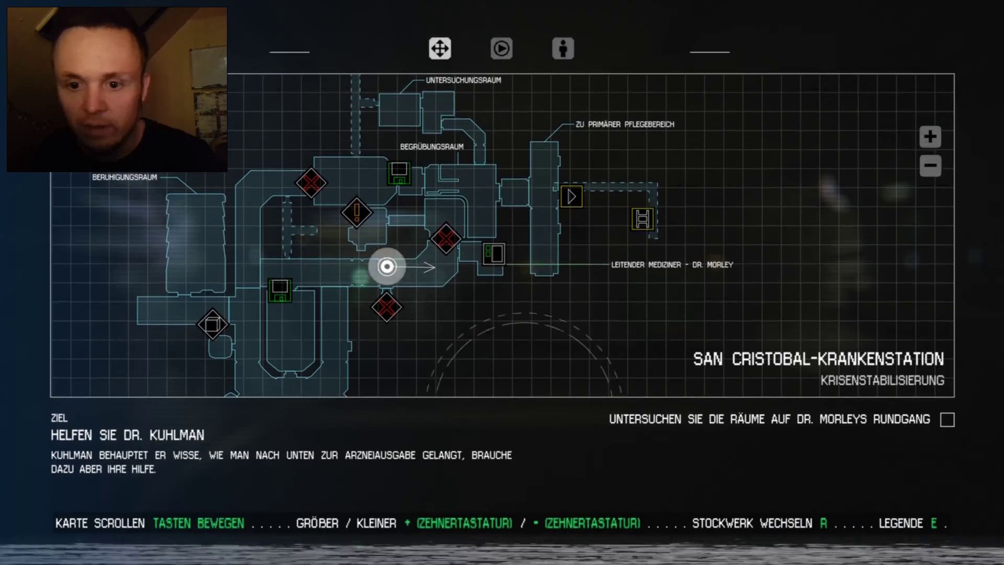
key(m)
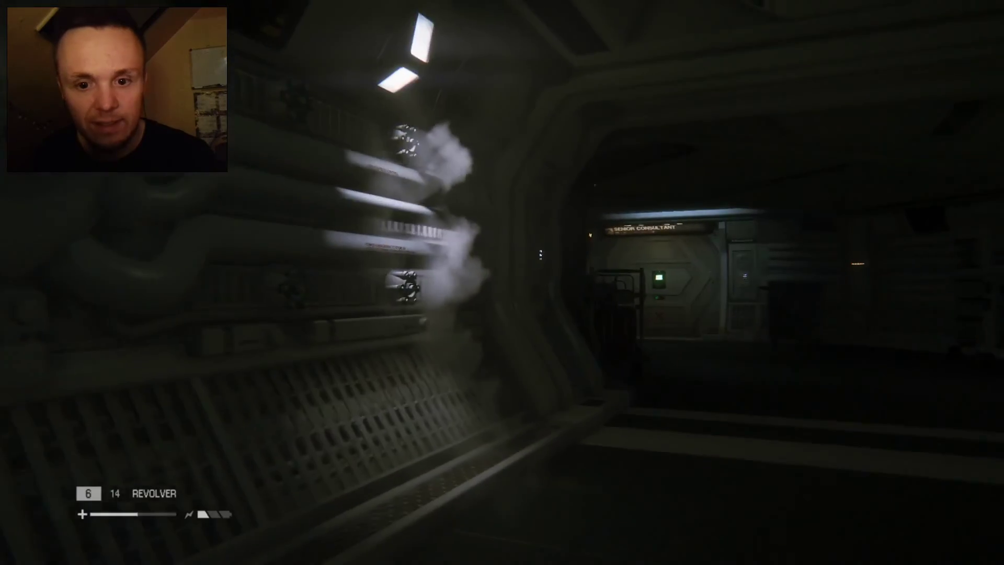